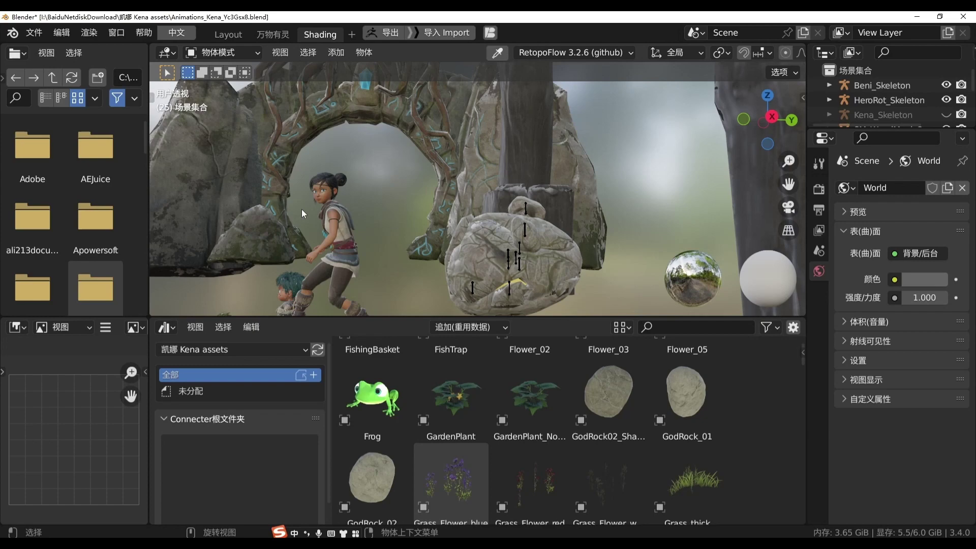
Enlarge the Asset Browser and scroll the Kena assets grid to the Frog tile.
{"action": "middle_click_drag", "start_coordinate": [302, 210], "coordinate": [289, 261]}
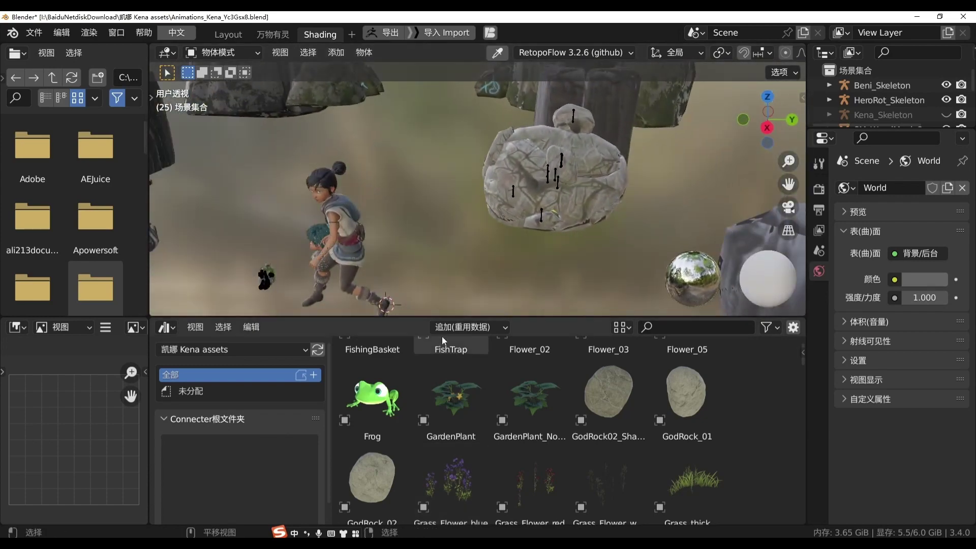
{"action": "left_click_drag", "start_coordinate": [431, 316], "coordinate": [453, 257]}
{"action": "scroll", "coordinate": [486, 376], "scroll_direction": "up", "scroll_amount": 2}
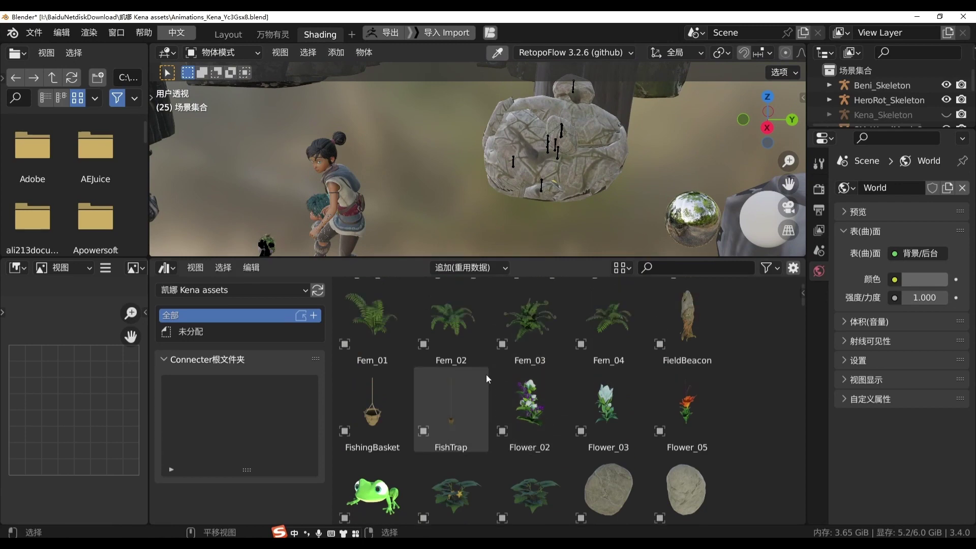
{"action": "scroll", "coordinate": [486, 376], "scroll_direction": "up", "scroll_amount": 3}
{"action": "scroll", "coordinate": [486, 374], "scroll_direction": "up", "scroll_amount": 4}
{"action": "scroll", "coordinate": [486, 374], "scroll_direction": "up", "scroll_amount": 3}
{"action": "scroll", "coordinate": [486, 374], "scroll_direction": "down", "scroll_amount": 3}
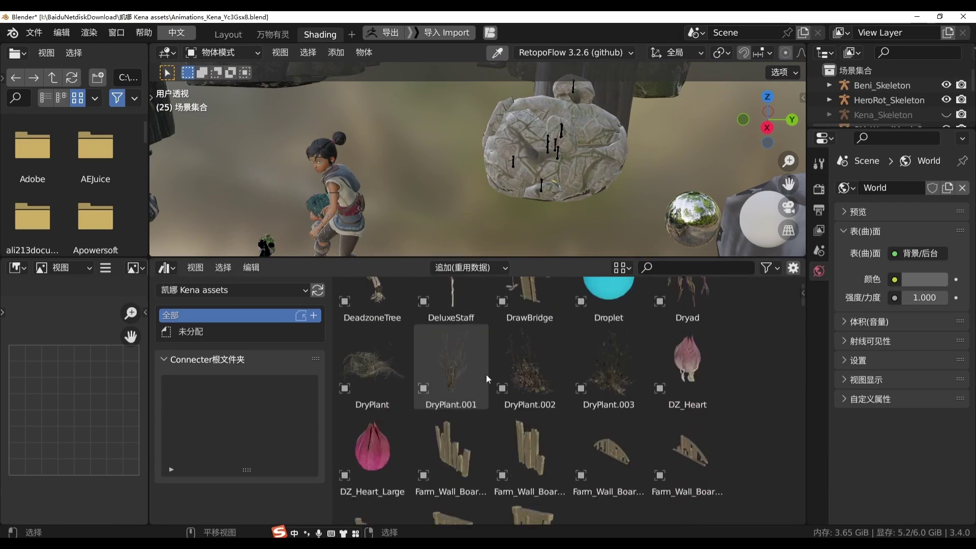
{"action": "scroll", "coordinate": [486, 374], "scroll_direction": "down", "scroll_amount": 5}
{"action": "scroll", "coordinate": [486, 374], "scroll_direction": "down", "scroll_amount": 5}
{"action": "scroll", "coordinate": [510, 376], "scroll_direction": "down", "scroll_amount": 4}
{"action": "scroll", "coordinate": [549, 389], "scroll_direction": "up", "scroll_amount": 4}
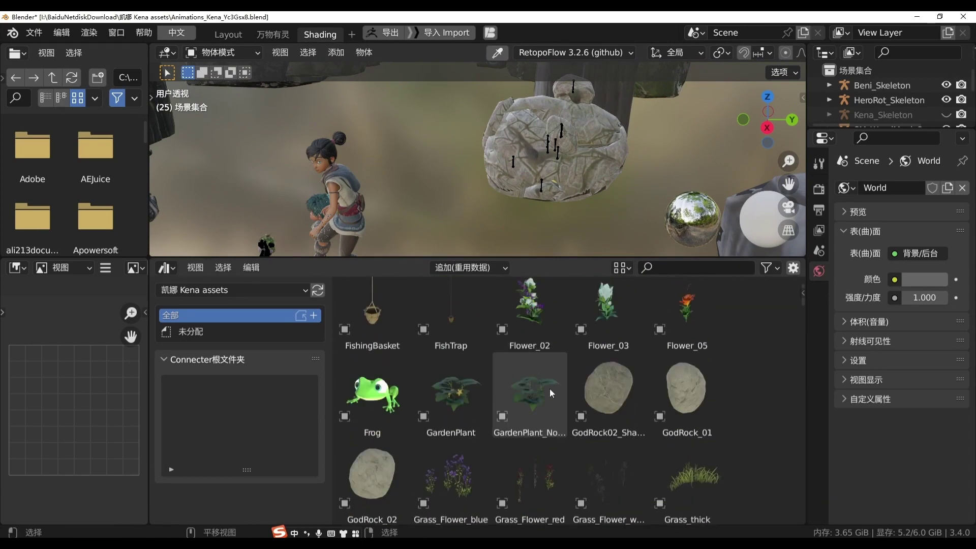
{"action": "scroll", "coordinate": [509, 367], "scroll_direction": "up", "scroll_amount": 4}
{"action": "mouse_move", "coordinate": [369, 257]}
{"action": "left_mouse_down"}
{"action": "mouse_move", "coordinate": [387, 234]}
{"action": "mouse_move", "coordinate": [387, 290]}
{"action": "left_mouse_up"}
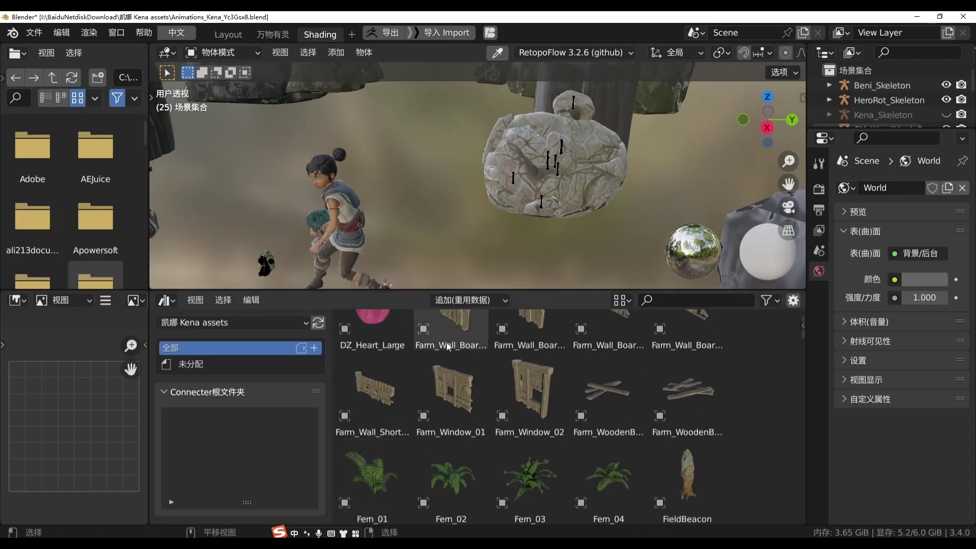
{"action": "scroll", "coordinate": [509, 461], "scroll_direction": "up", "scroll_amount": 2}
{"action": "scroll", "coordinate": [509, 461], "scroll_direction": "up", "scroll_amount": 2}
{"action": "scroll", "coordinate": [510, 458], "scroll_direction": "down", "scroll_amount": 5}
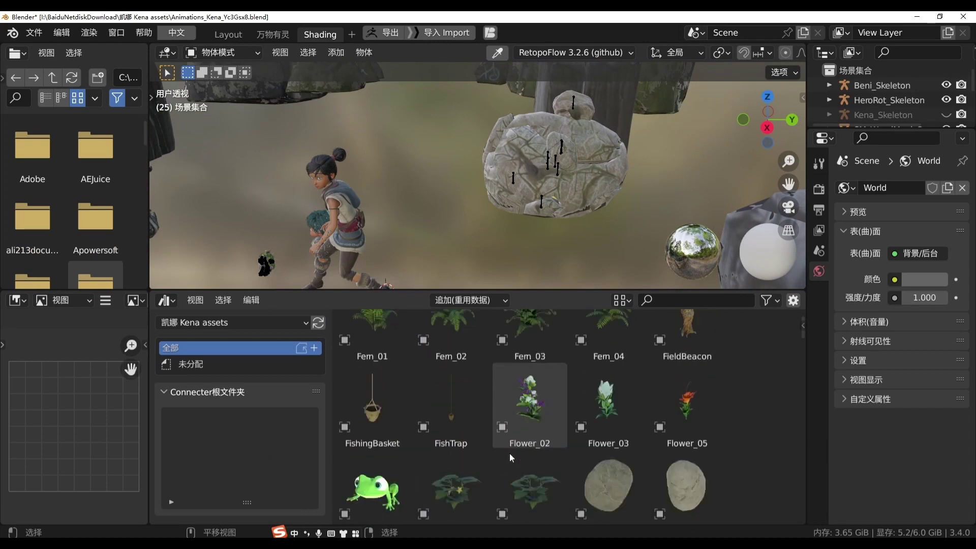
{"action": "scroll", "coordinate": [510, 452], "scroll_direction": "down", "scroll_amount": 3}
{"action": "scroll", "coordinate": [510, 452], "scroll_direction": "up", "scroll_amount": 4}
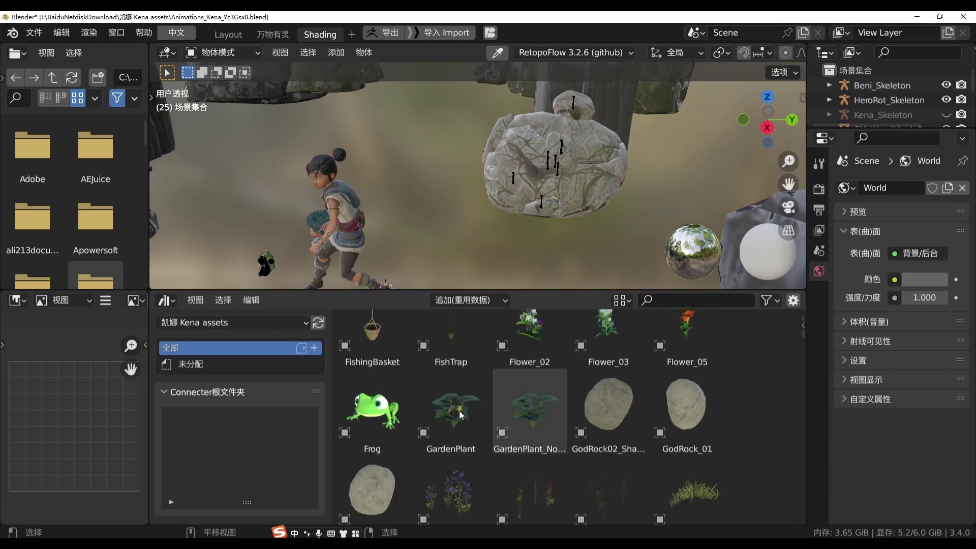
{"action": "scroll", "coordinate": [611, 420], "scroll_direction": "down", "scroll_amount": 5}
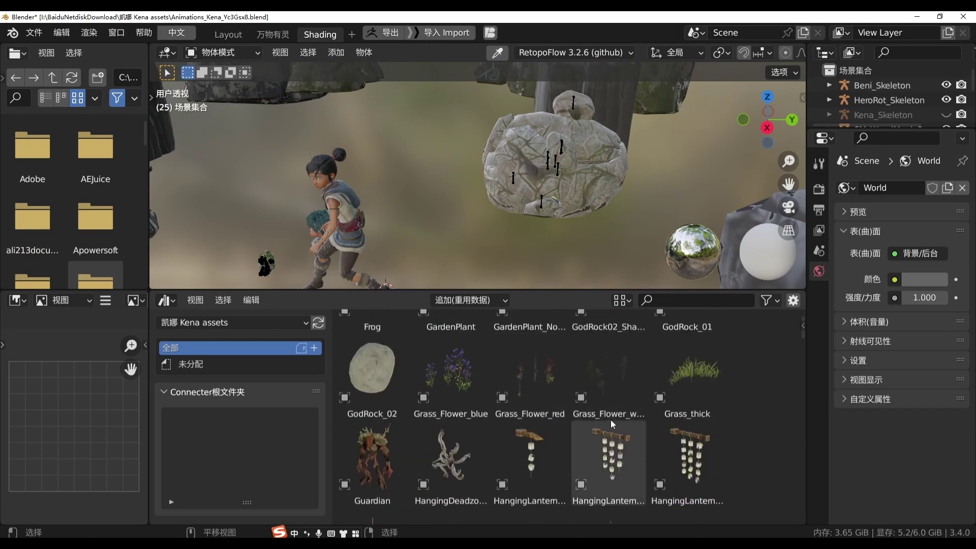
{"action": "scroll", "coordinate": [611, 419], "scroll_direction": "up", "scroll_amount": 3}
{"action": "scroll", "coordinate": [611, 419], "scroll_direction": "up", "scroll_amount": 6}
{"action": "scroll", "coordinate": [605, 422], "scroll_direction": "down", "scroll_amount": 5}
{"action": "scroll", "coordinate": [542, 422], "scroll_direction": "up", "scroll_amount": 1}
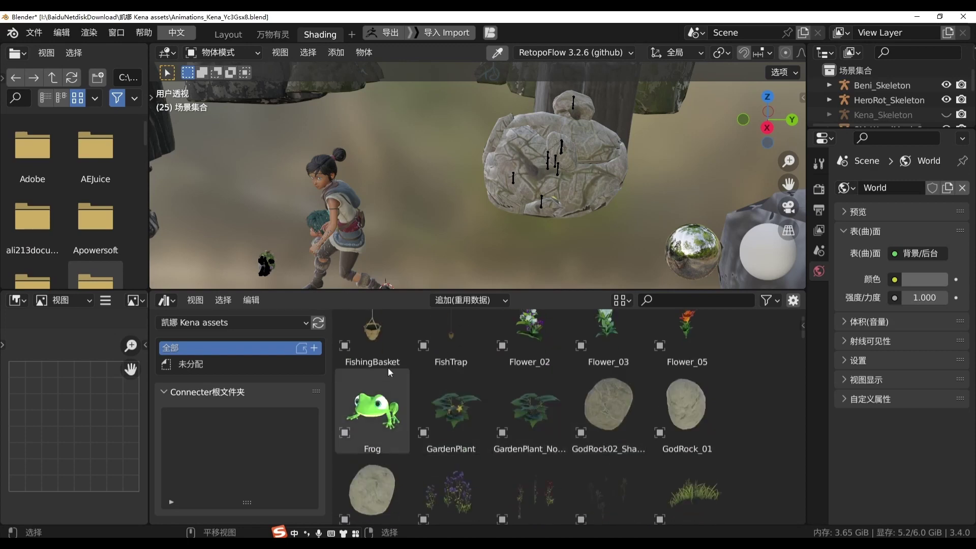
Drag the Frog asset into the 3D viewport, adding Frog_Skeleton beside Kena.
{"action": "left_click_drag", "start_coordinate": [356, 294], "coordinate": [357, 345]}
{"action": "mouse_move", "coordinate": [328, 302]}
{"action": "middle_mouse_down"}
{"action": "mouse_move", "coordinate": [349, 265]}
{"action": "mouse_move", "coordinate": [366, 326]}
{"action": "middle_mouse_up"}
{"action": "scroll", "coordinate": [405, 428], "scroll_direction": "down", "scroll_amount": 4}
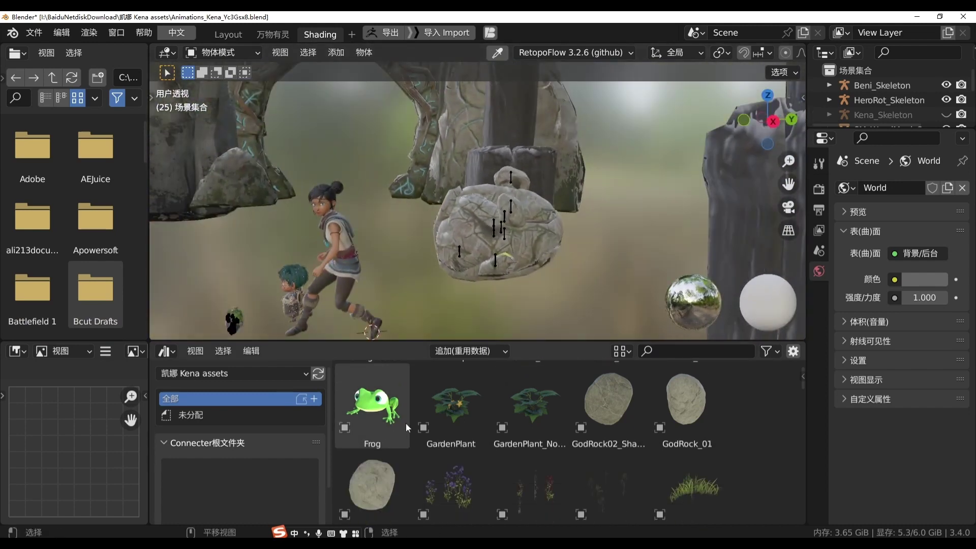
{"action": "scroll", "coordinate": [418, 386], "scroll_direction": "up", "scroll_amount": 3}
{"action": "mouse_move", "coordinate": [376, 459]}
{"action": "left_mouse_down"}
{"action": "mouse_move", "coordinate": [413, 443]}
{"action": "mouse_move", "coordinate": [516, 258]}
{"action": "left_mouse_up"}
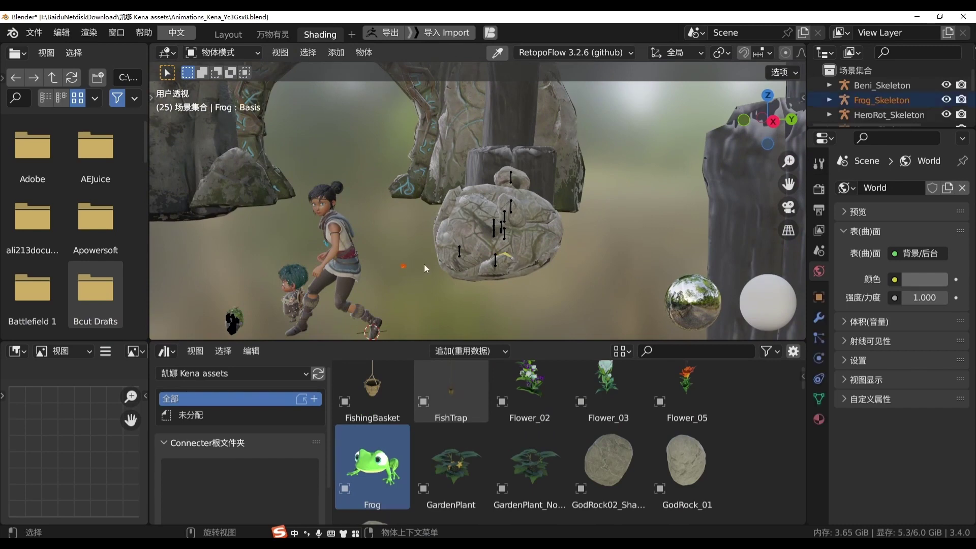
Scale the frog up about 3.24 times.
{"action": "key", "text": "t"}
{"action": "key", "text": "shift"}
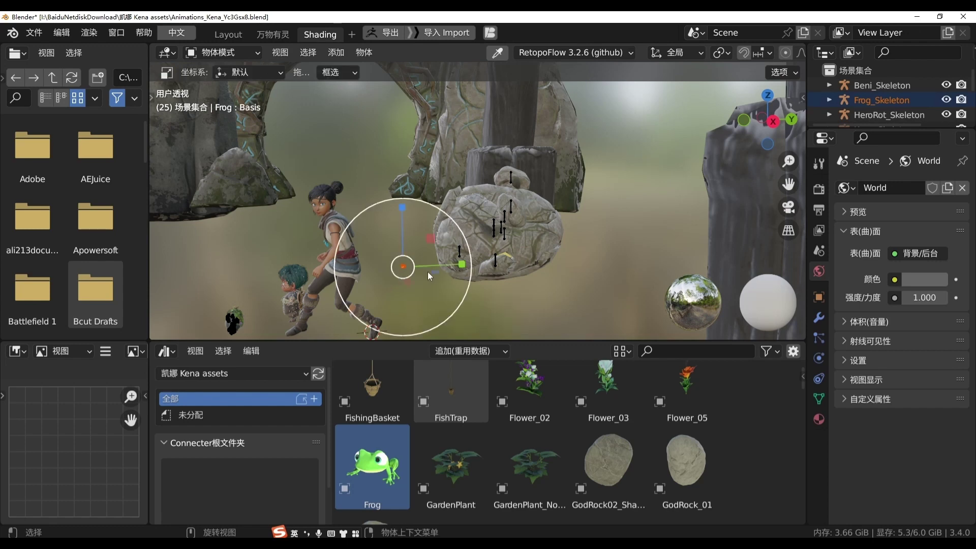
{"action": "left_click_drag", "start_coordinate": [468, 250], "coordinate": [629, 214]}
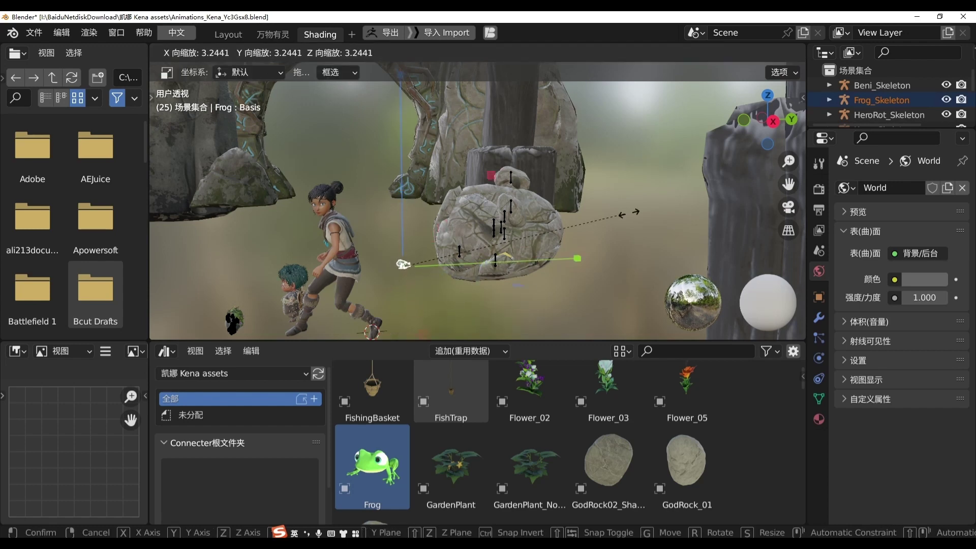
{"action": "left_click", "coordinate": [662, 192]}
Raise and shift the frog up and left onto the large rock.
{"action": "left_click_drag", "start_coordinate": [407, 235], "coordinate": [405, 148]}
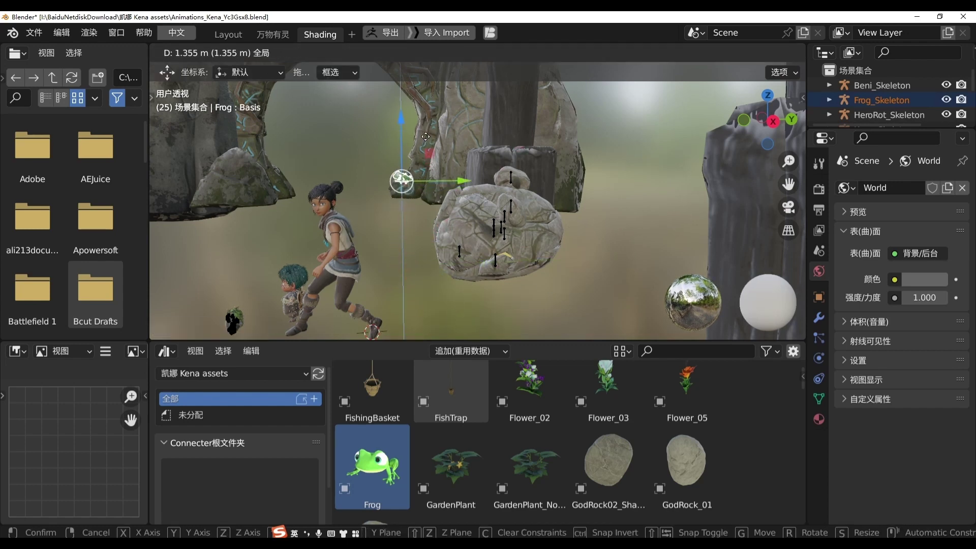
{"action": "left_click_drag", "start_coordinate": [447, 184], "coordinate": [509, 183]}
{"action": "mouse_move", "coordinate": [551, 205]}
{"action": "middle_mouse_down"}
{"action": "mouse_move", "coordinate": [413, 211]}
{"action": "mouse_move", "coordinate": [494, 185]}
{"action": "middle_mouse_up"}
{"action": "mouse_move", "coordinate": [493, 185]}
{"action": "left_mouse_down"}
{"action": "mouse_move", "coordinate": [459, 137]}
{"action": "mouse_move", "coordinate": [457, 145]}
{"action": "left_mouse_up"}
{"action": "middle_click_drag", "start_coordinate": [506, 170], "coordinate": [434, 196]}
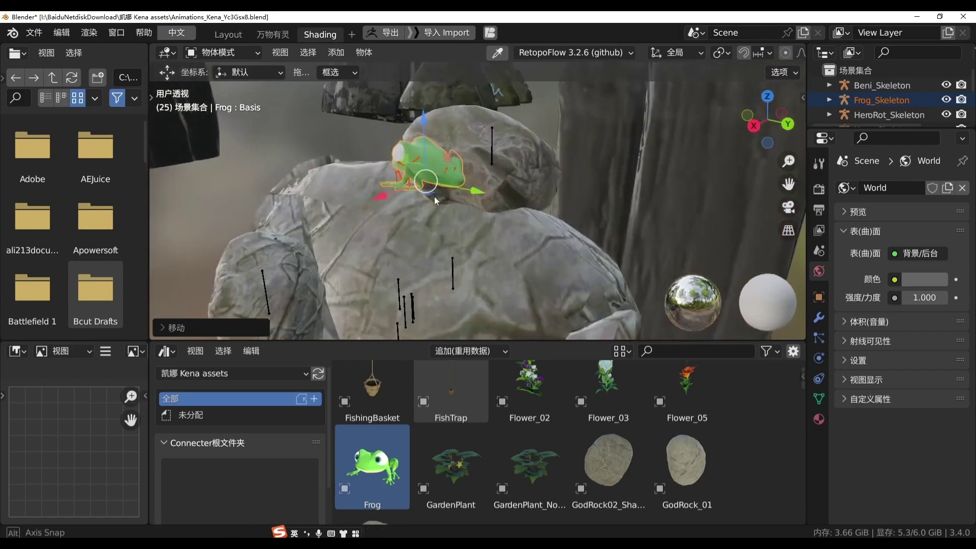
{"action": "scroll", "coordinate": [520, 188], "scroll_direction": "up", "scroll_amount": 3}
Fine-tune the frog's final position on the rock and orbit to check it.
{"action": "key", "text": "g"}
{"action": "left_click", "coordinate": [372, 193]}
{"action": "middle_click_drag", "start_coordinate": [371, 193], "coordinate": [551, 198]}
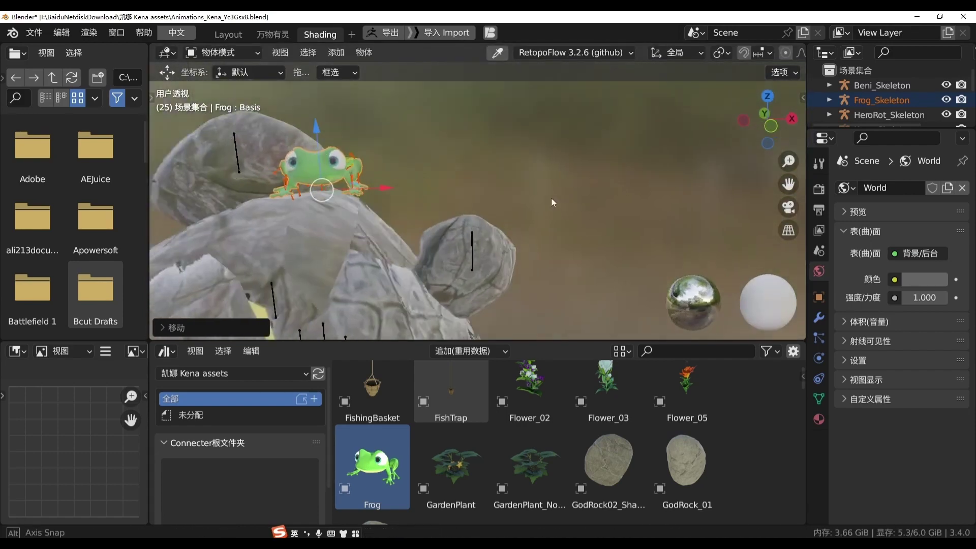
{"action": "key", "text": "ctrl+z"}
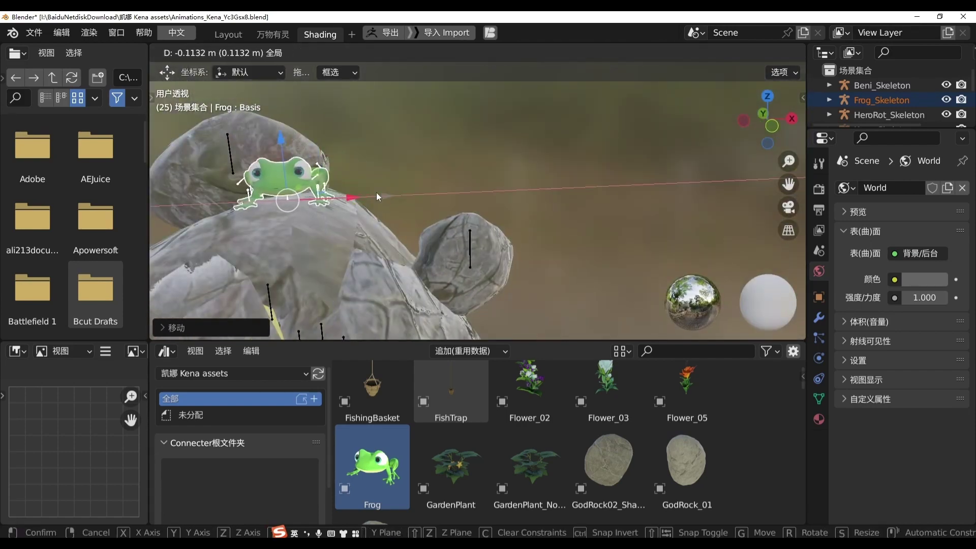
{"action": "key", "text": "ctrl+z"}
{"action": "mouse_move", "coordinate": [385, 211]}
{"action": "middle_mouse_down"}
{"action": "mouse_move", "coordinate": [510, 202]}
{"action": "mouse_move", "coordinate": [497, 205]}
{"action": "middle_mouse_up"}
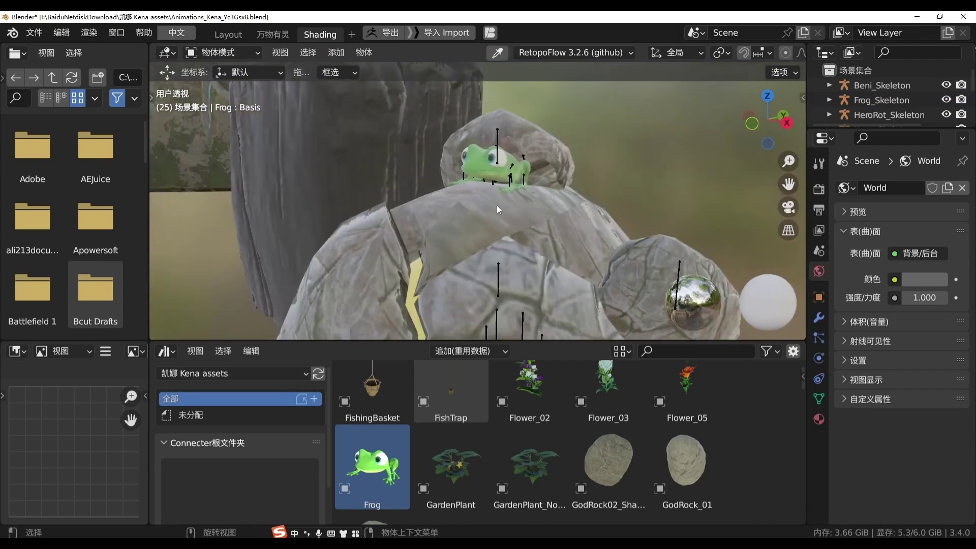
Orbit around the frog on the rock and enlarge the Outliner panel.
{"action": "scroll", "coordinate": [529, 243], "scroll_direction": "down", "scroll_amount": 5}
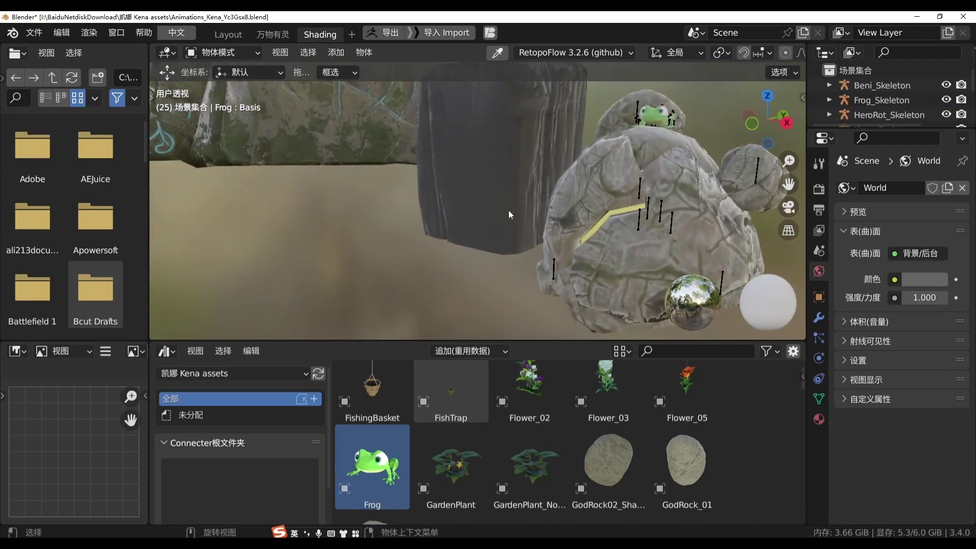
{"action": "middle_click_drag", "start_coordinate": [448, 260], "coordinate": [490, 222], "text": "shift"}
{"action": "scroll", "coordinate": [489, 222], "scroll_direction": "up", "scroll_amount": 5}
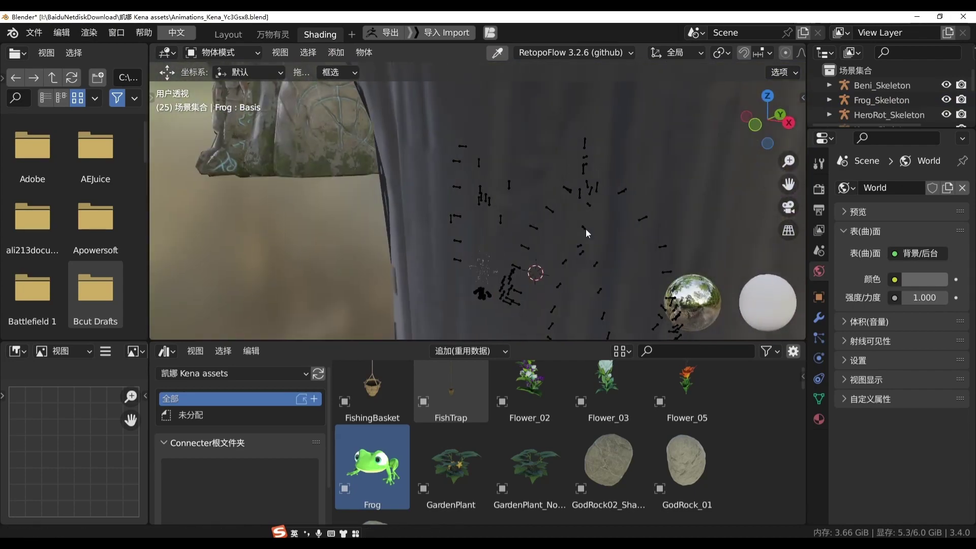
{"action": "mouse_move", "coordinate": [586, 228]}
{"action": "middle_mouse_down", "text": "shift"}
{"action": "mouse_move", "coordinate": [537, 239]}
{"action": "mouse_move", "coordinate": [307, 237]}
{"action": "middle_mouse_up", "text": "shift"}
{"action": "scroll", "coordinate": [221, 223], "scroll_direction": "down", "scroll_amount": 3}
{"action": "middle_click_drag", "start_coordinate": [220, 223], "coordinate": [346, 216]}
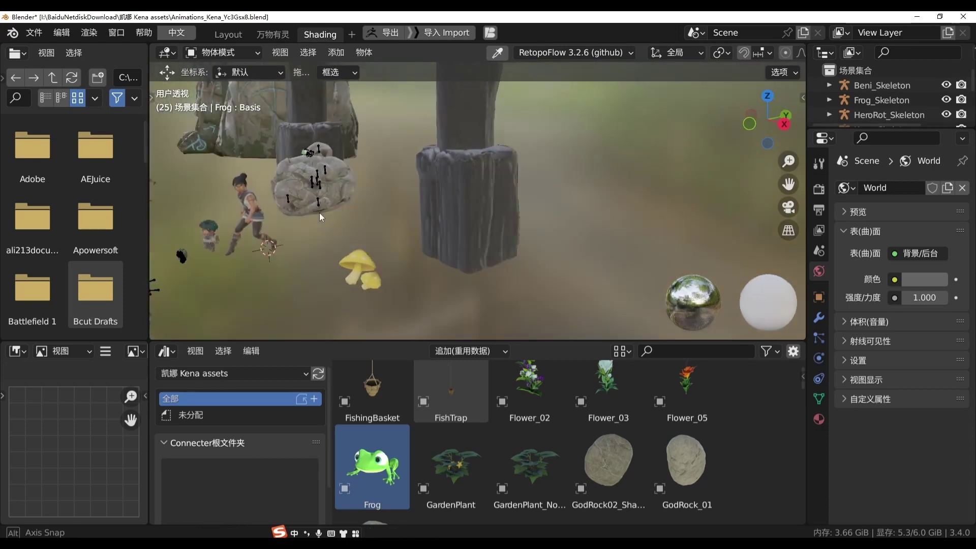
{"action": "scroll", "coordinate": [419, 227], "scroll_direction": "up", "scroll_amount": 3}
{"action": "scroll", "coordinate": [418, 230], "scroll_direction": "up", "scroll_amount": 2}
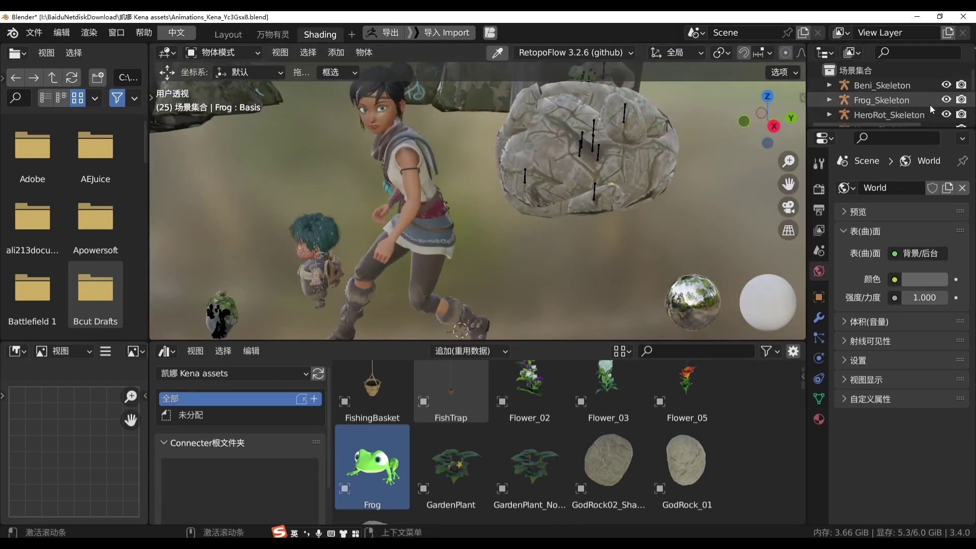
{"action": "left_click_drag", "start_coordinate": [895, 128], "coordinate": [894, 250]}
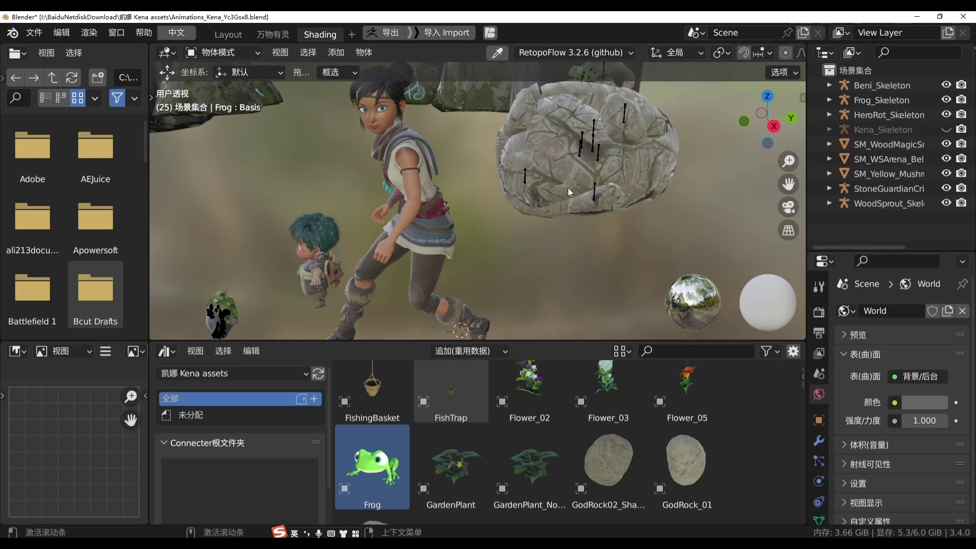
{"action": "mouse_move", "coordinate": [568, 187]}
{"action": "middle_mouse_down"}
{"action": "mouse_move", "coordinate": [335, 190]}
{"action": "mouse_move", "coordinate": [369, 185]}
{"action": "middle_mouse_up"}
Select the Frog asset and scroll the library on to the Guardian and Hanging props.
{"action": "middle_click_drag", "start_coordinate": [428, 209], "coordinate": [428, 203]}
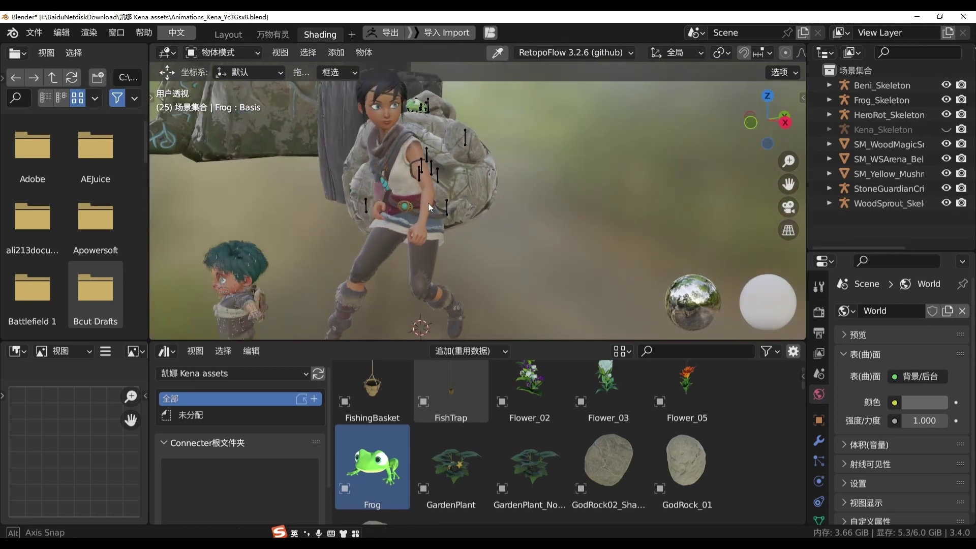
{"action": "scroll", "coordinate": [550, 443], "scroll_direction": "up", "scroll_amount": 2}
{"action": "scroll", "coordinate": [542, 423], "scroll_direction": "up", "scroll_amount": 3}
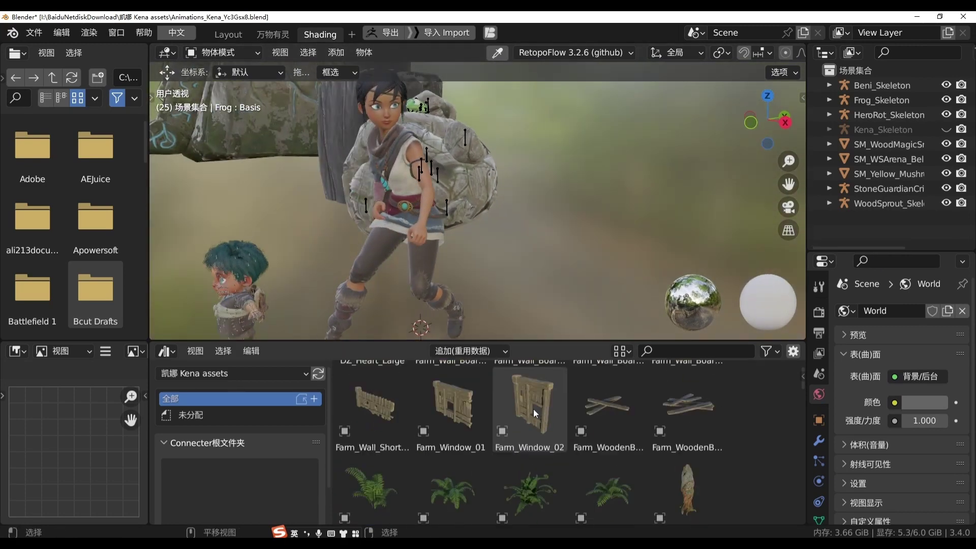
{"action": "scroll", "coordinate": [534, 409], "scroll_direction": "down", "scroll_amount": 2}
{"action": "scroll", "coordinate": [555, 426], "scroll_direction": "down", "scroll_amount": 2}
{"action": "left_click", "coordinate": [392, 454]}
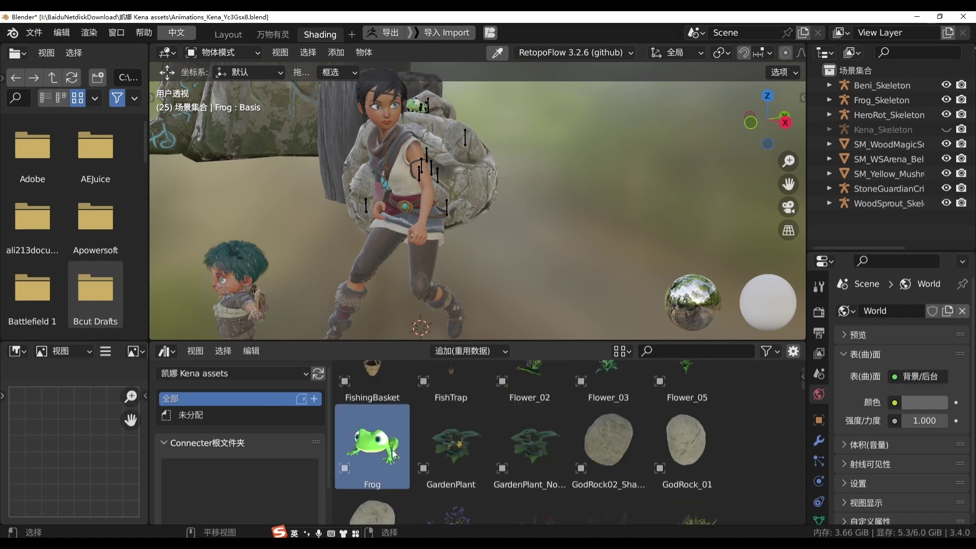
{"action": "scroll", "coordinate": [522, 454], "scroll_direction": "down", "scroll_amount": 3}
{"action": "scroll", "coordinate": [512, 455], "scroll_direction": "down", "scroll_amount": 2}
{"action": "middle_click_drag", "start_coordinate": [304, 303], "coordinate": [420, 275]}
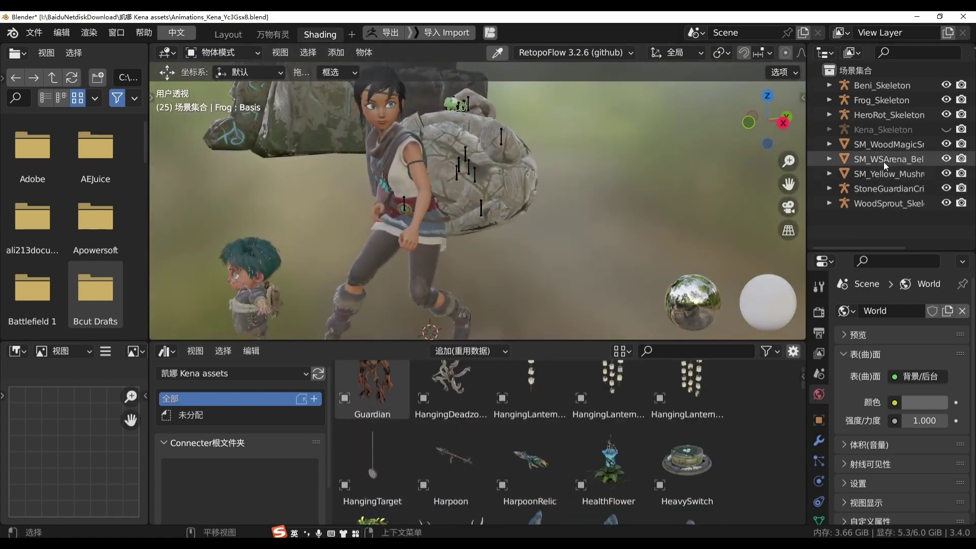
Select Kena_Skeleton in the Outliner and hide its armature in the viewport.
{"action": "left_click", "coordinate": [906, 193]}
{"action": "left_click", "coordinate": [907, 205]}
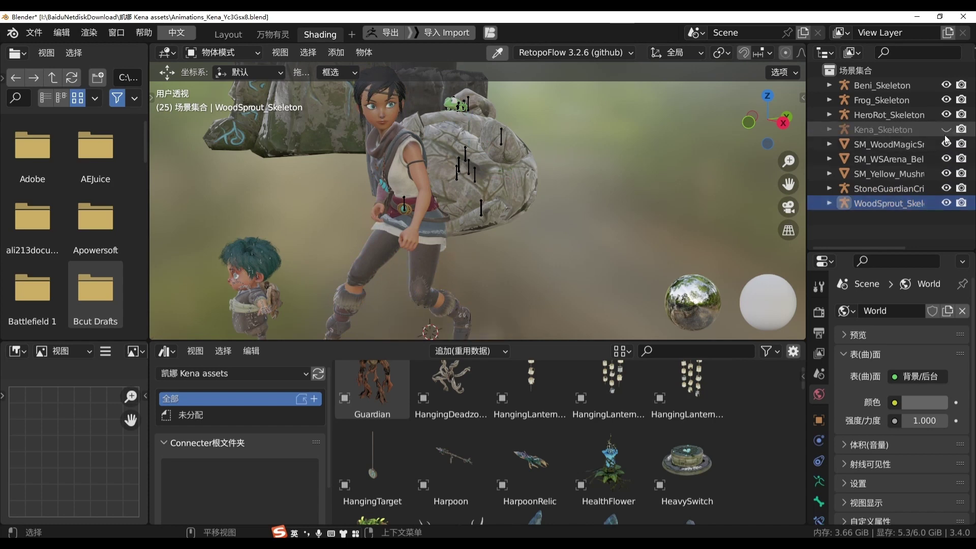
{"action": "left_click", "coordinate": [897, 130]}
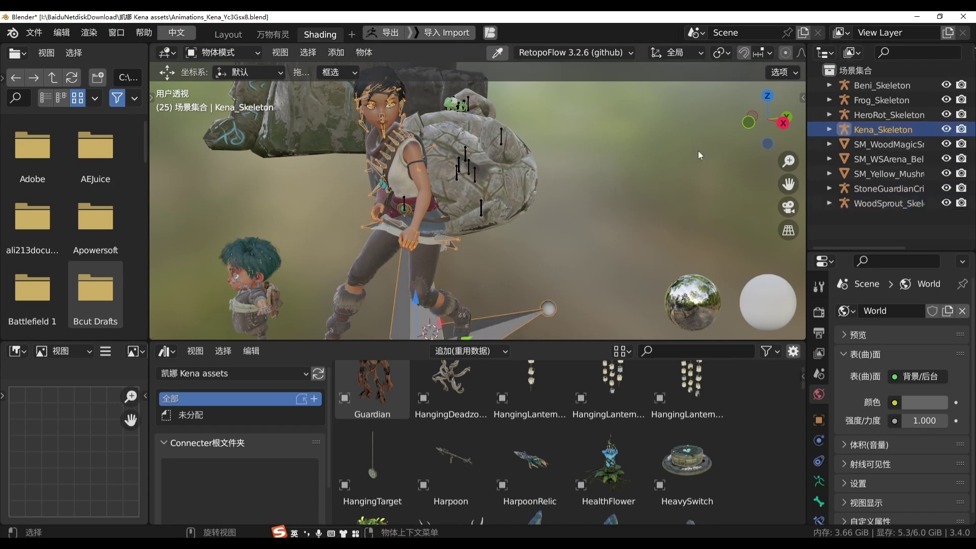
{"action": "middle_click_drag", "start_coordinate": [698, 151], "coordinate": [536, 173]}
{"action": "left_click", "coordinate": [947, 129]}
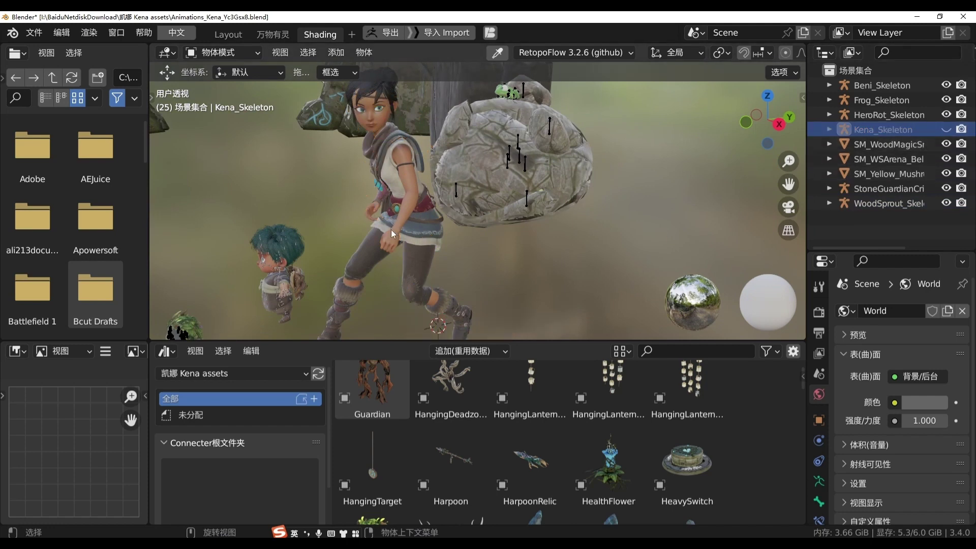
{"action": "mouse_move", "coordinate": [392, 229]}
{"action": "middle_mouse_down"}
{"action": "mouse_move", "coordinate": [382, 243]}
{"action": "mouse_move", "coordinate": [423, 152]}
{"action": "middle_mouse_up"}
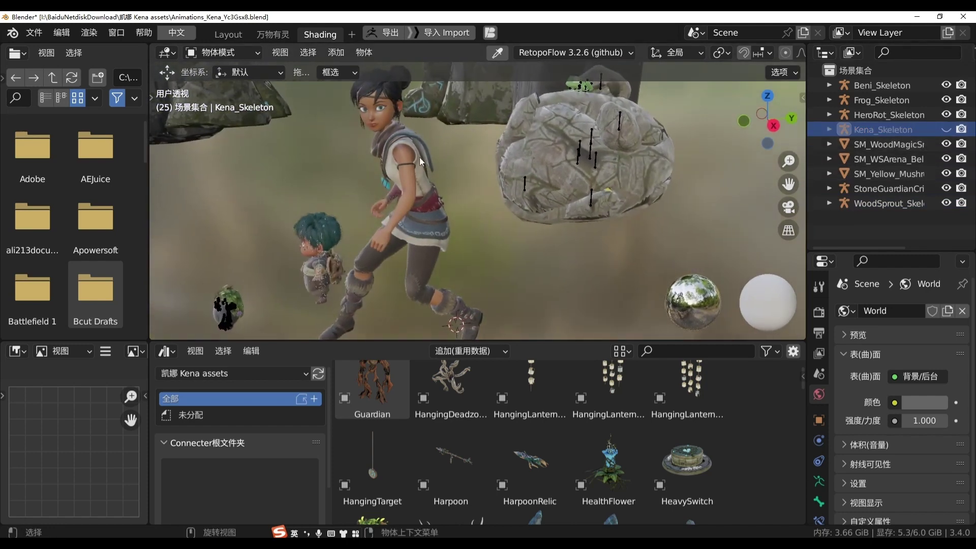
{"action": "left_click", "coordinate": [166, 352]}
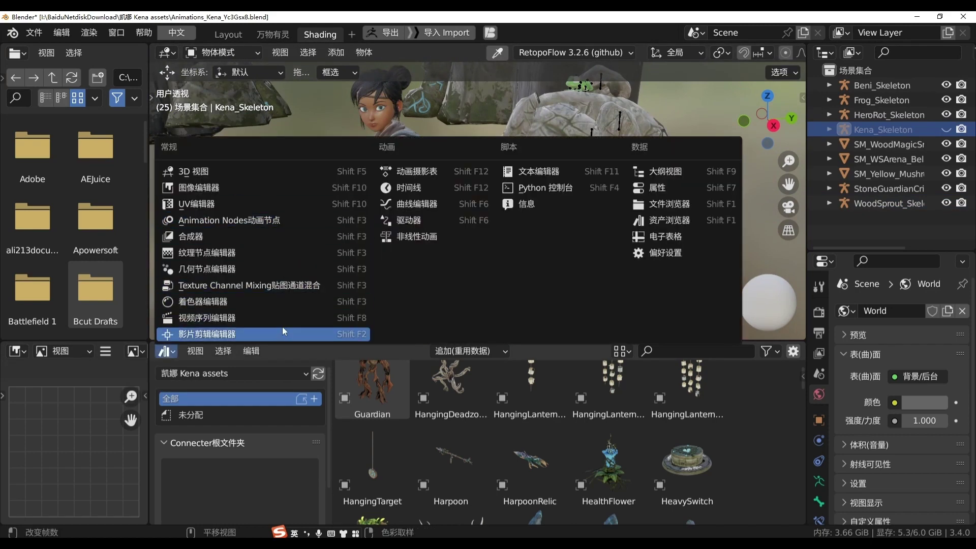
Switch the lower area to a Timeline and play Kena's animation from frame 0, stopping at 34.
{"action": "left_click", "coordinate": [435, 189]}
{"action": "left_click_drag", "start_coordinate": [349, 371], "coordinate": [313, 373]}
{"action": "left_click", "coordinate": [494, 352]}
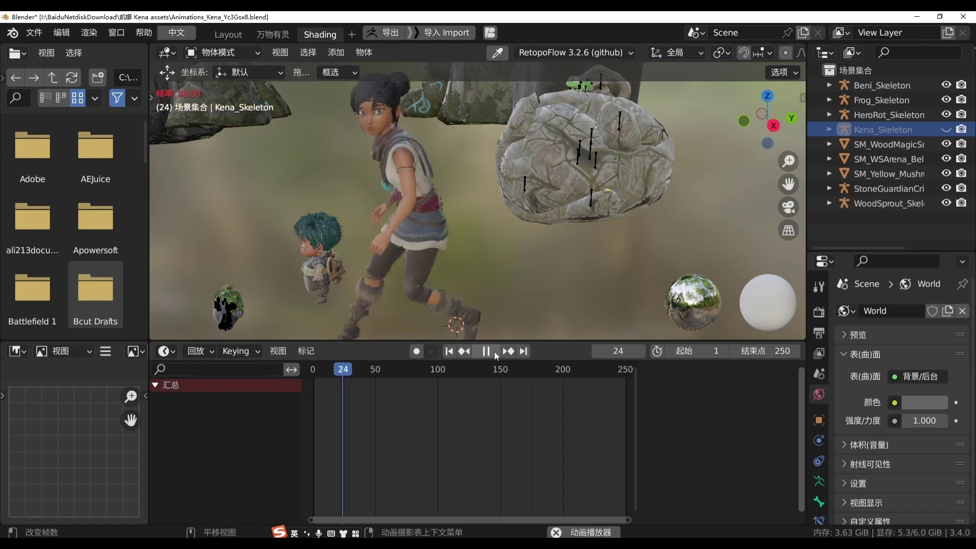
{"action": "mouse_move", "coordinate": [420, 270]}
{"action": "middle_mouse_down"}
{"action": "mouse_move", "coordinate": [492, 264]}
{"action": "mouse_move", "coordinate": [456, 269]}
{"action": "middle_mouse_up"}
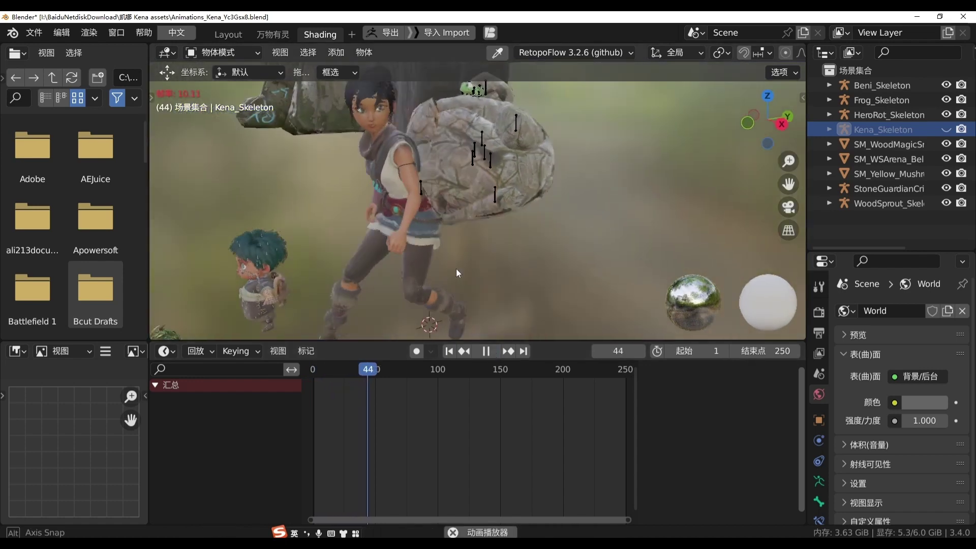
{"action": "left_click_drag", "start_coordinate": [367, 376], "coordinate": [355, 374]}
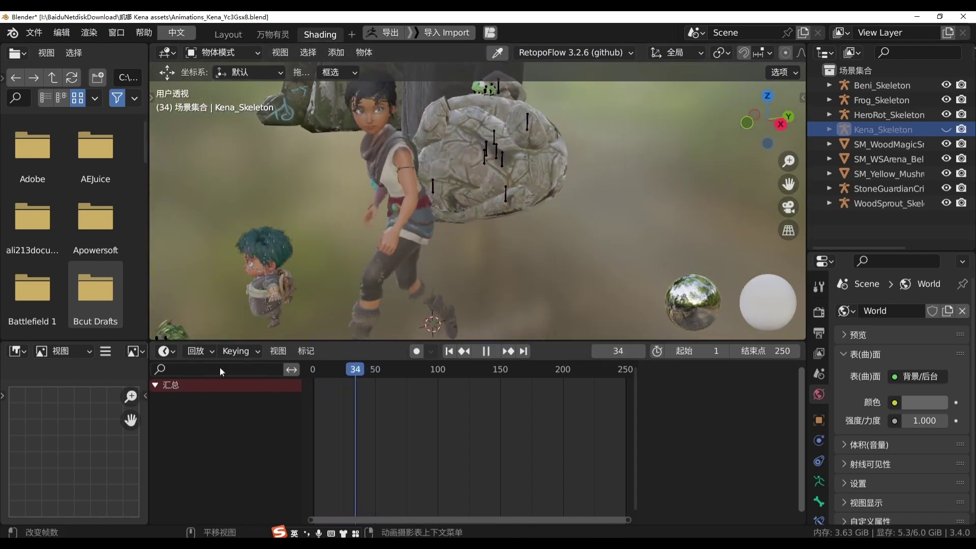
{"action": "left_click", "coordinate": [166, 352]}
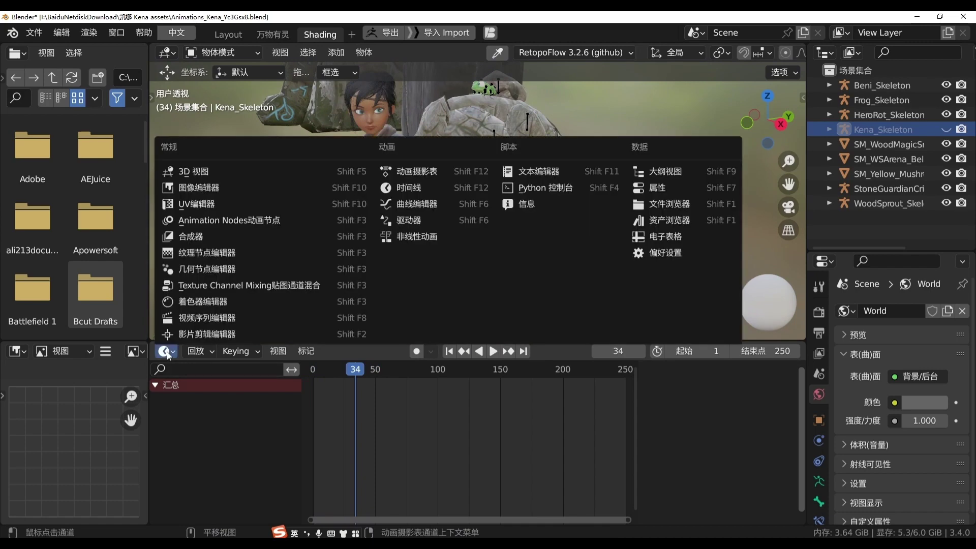
Turn the Timeline into a Dope Sheet in Action Editor mode.
{"action": "left_click", "coordinate": [427, 174]}
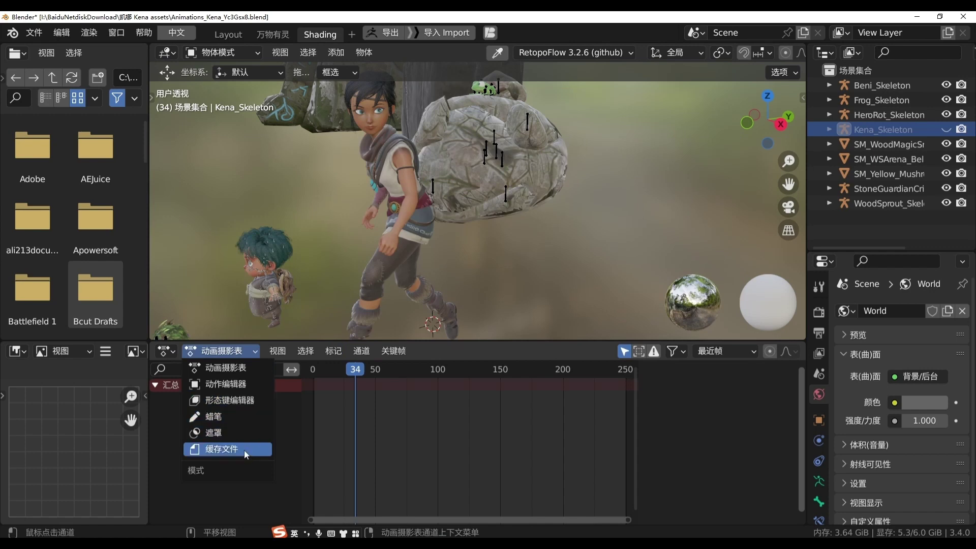
{"action": "left_click", "coordinate": [244, 390]}
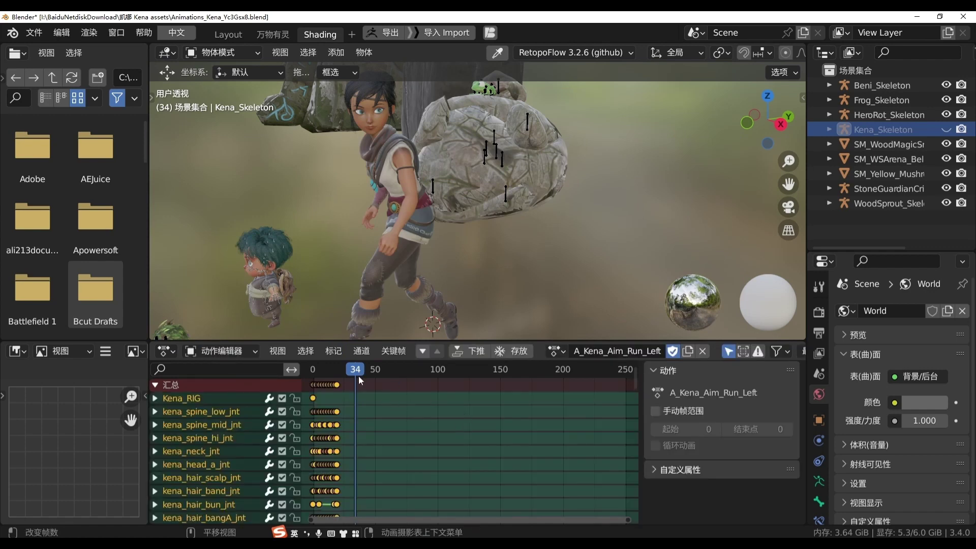
{"action": "mouse_move", "coordinate": [359, 376]}
{"action": "left_mouse_down"}
{"action": "mouse_move", "coordinate": [337, 376]}
{"action": "mouse_move", "coordinate": [357, 377]}
{"action": "left_mouse_up"}
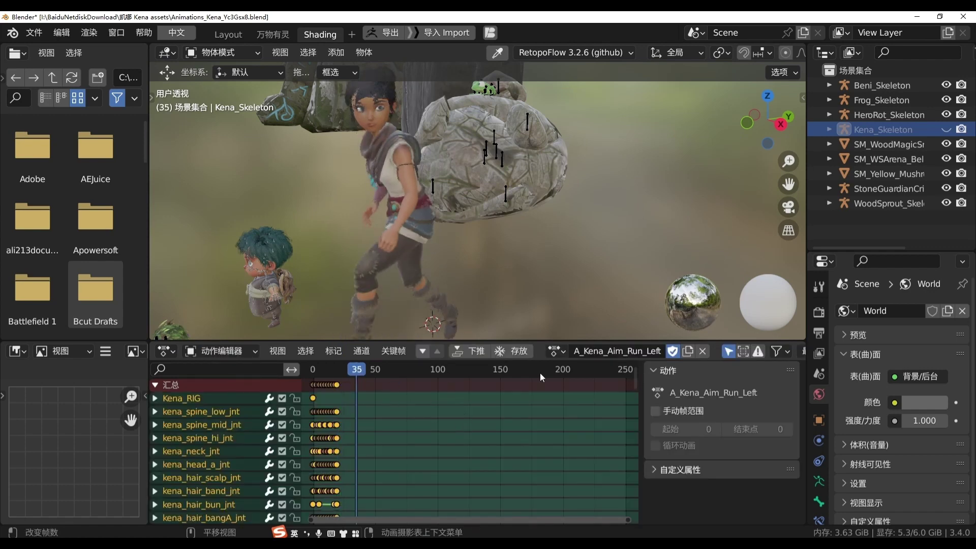
Assign A_Kena_Aim_Run_Right, then A_Kena_Attack2_IntoRun, and return to frame 0.
{"action": "left_click", "coordinate": [563, 354]}
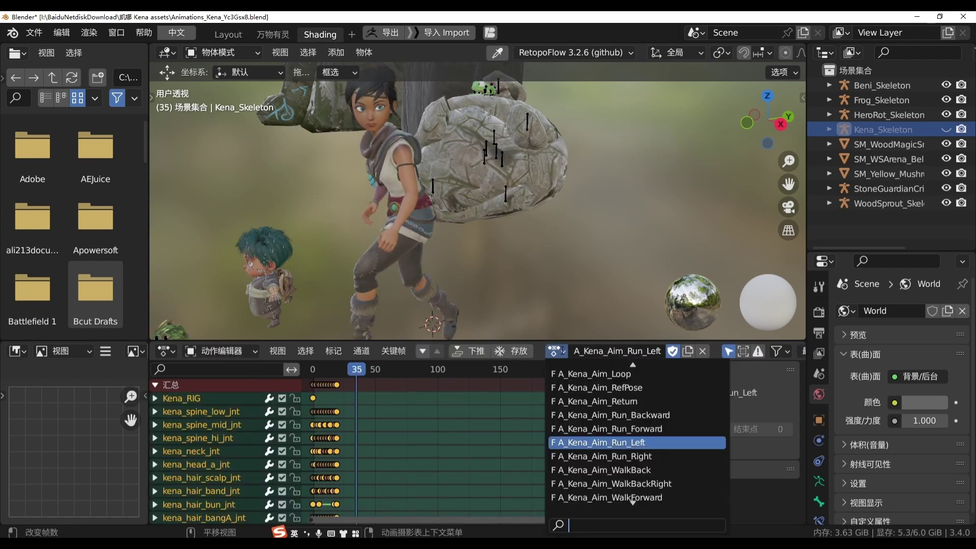
{"action": "left_click", "coordinate": [669, 456]}
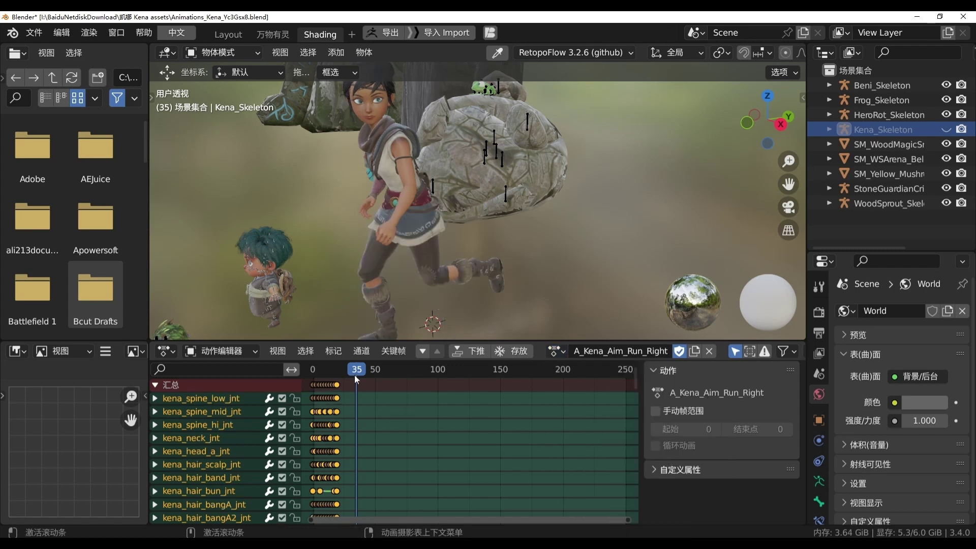
{"action": "left_click", "coordinate": [555, 352]}
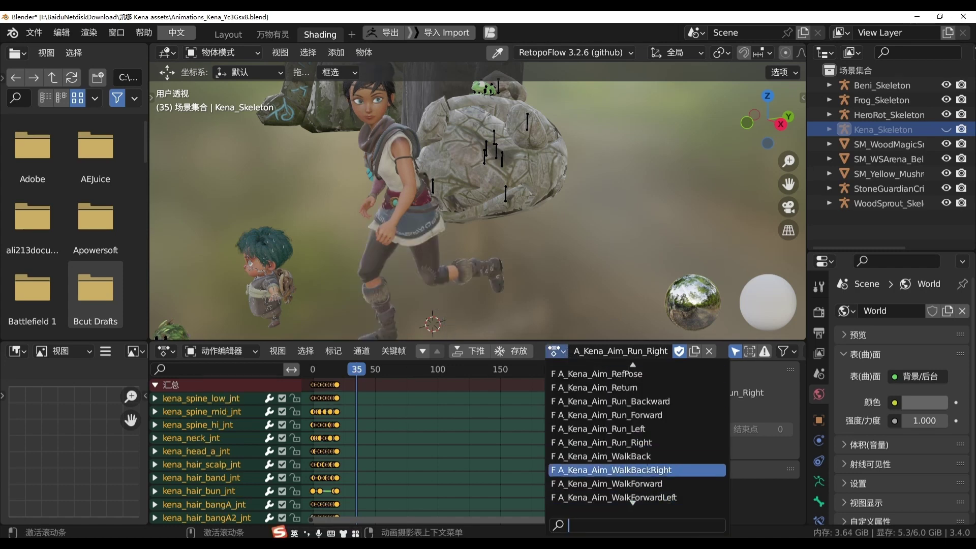
{"action": "scroll", "coordinate": [633, 501], "scroll_direction": "down", "scroll_amount": 5}
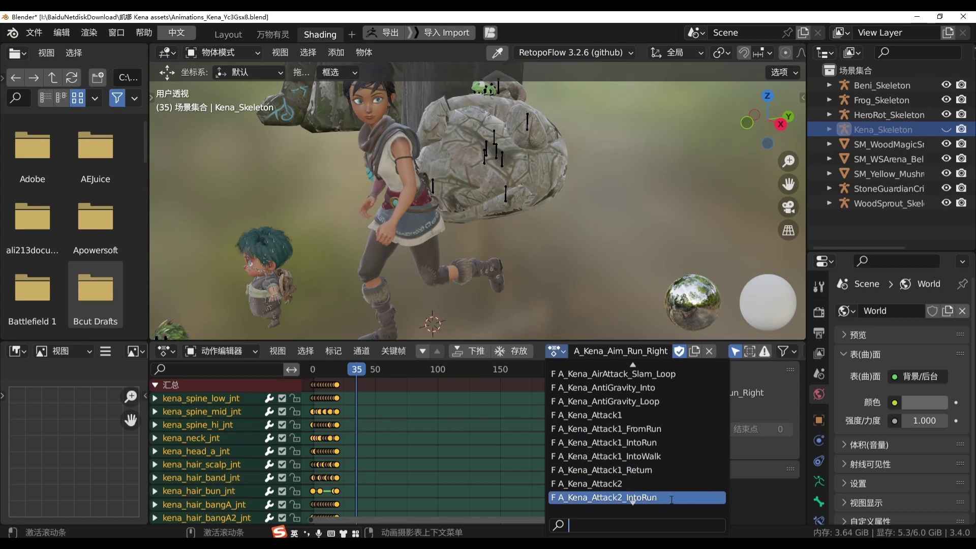
{"action": "left_click", "coordinate": [671, 500]}
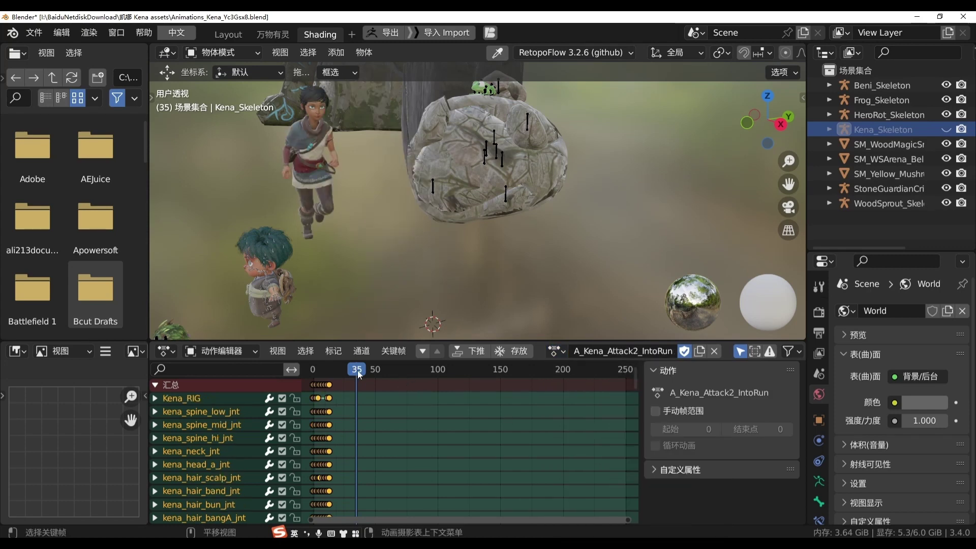
{"action": "left_click", "coordinate": [314, 372]}
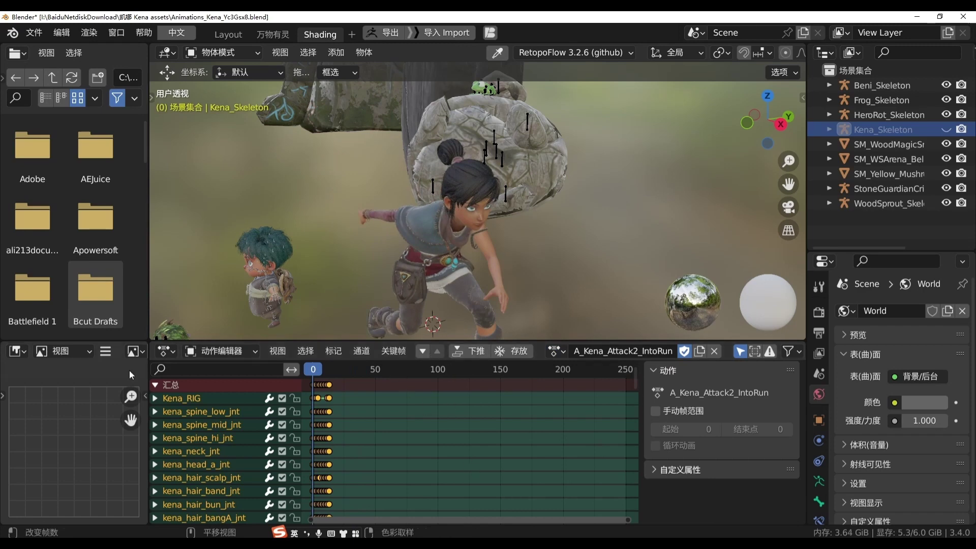
{"action": "left_click", "coordinate": [17, 352]}
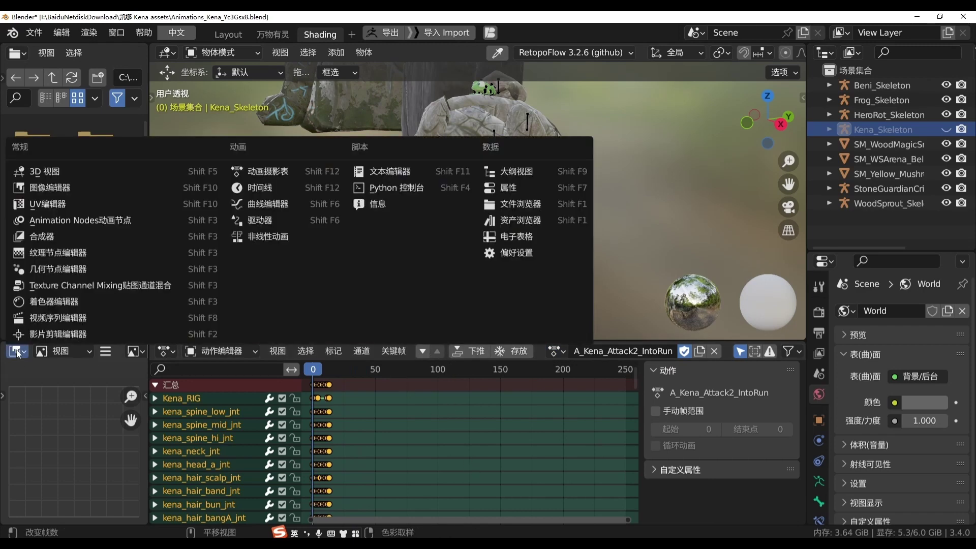
Make the left panel a Timeline and preview A_Kena_Attack2_IntoRun, then A_Kena_Attack2_Return.
{"action": "left_click", "coordinate": [270, 189]}
{"action": "left_click", "coordinate": [142, 352]}
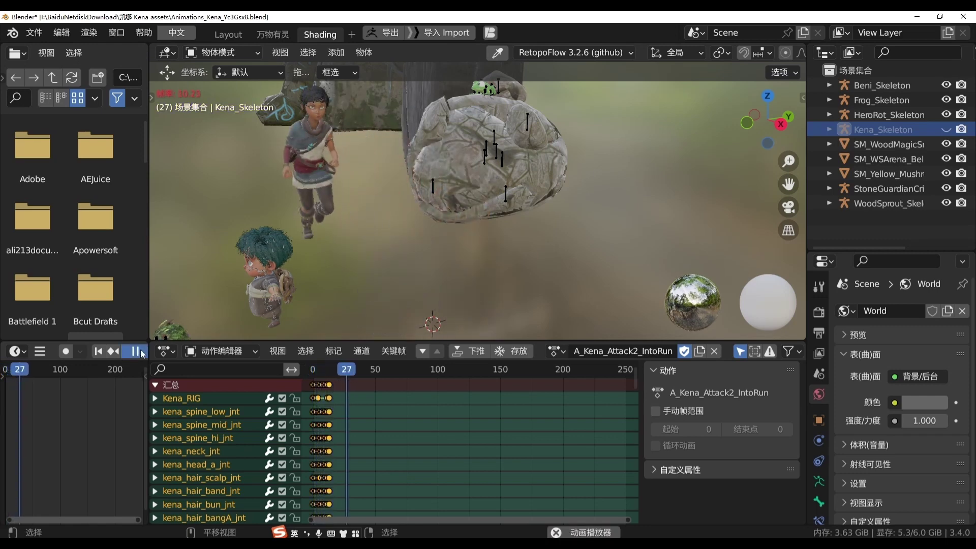
{"action": "left_click", "coordinate": [551, 353]}
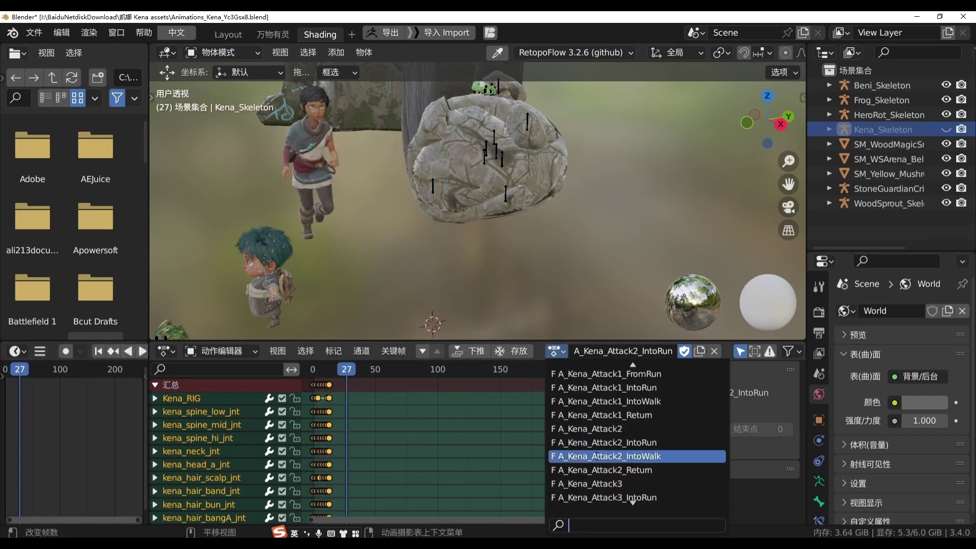
{"action": "left_click", "coordinate": [597, 470]}
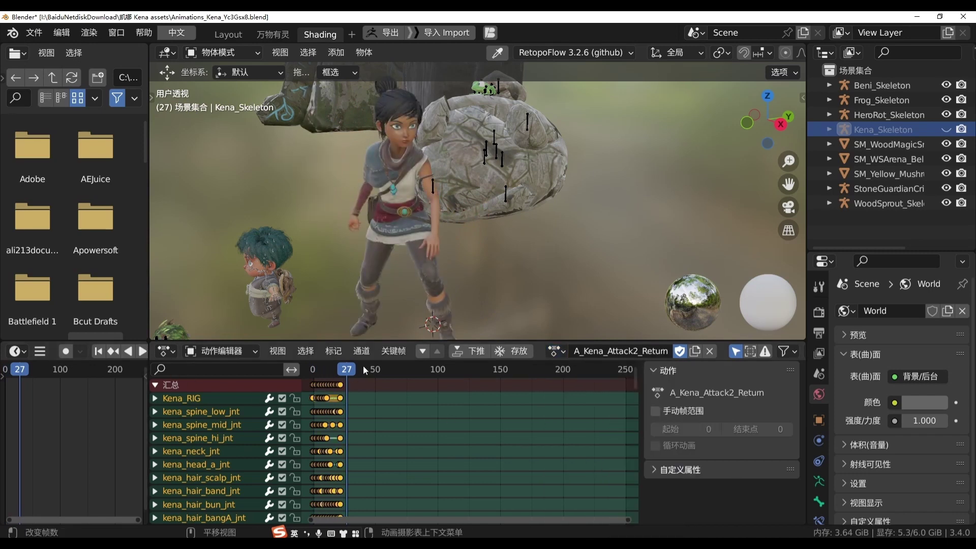
{"action": "key", "text": "space"}
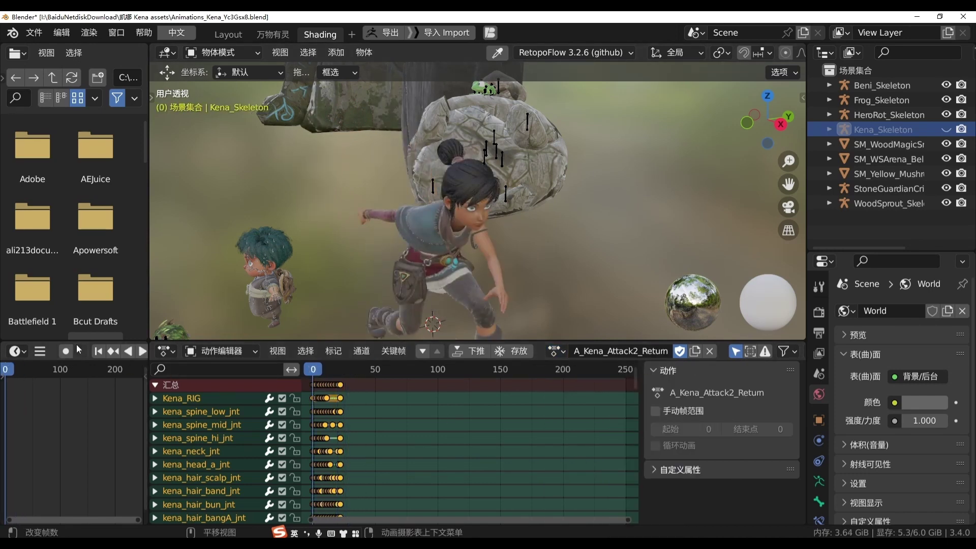
{"action": "left_click", "coordinate": [141, 351]}
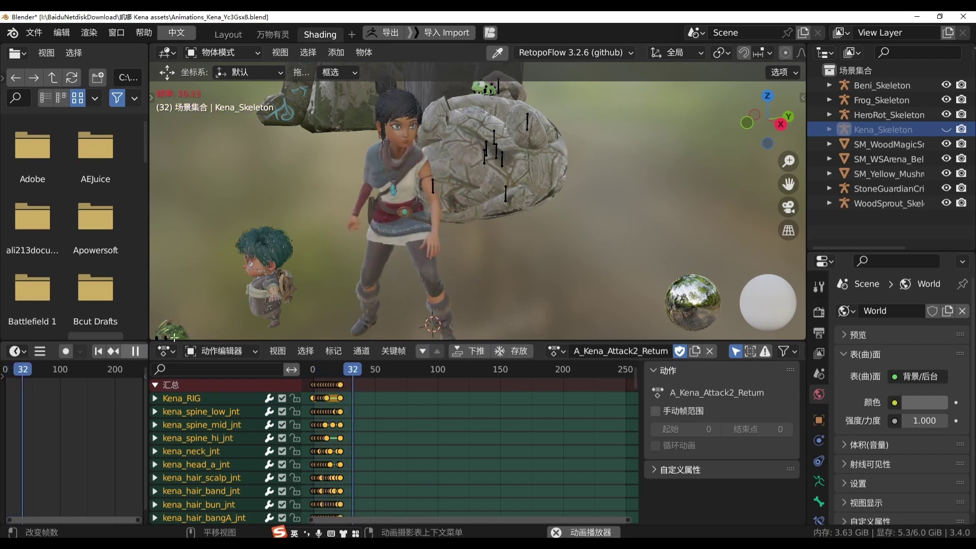
Pick A_Kena_AirAttack_Slam_Loop from the action list.
{"action": "left_click", "coordinate": [559, 354]}
{"action": "scroll", "coordinate": [657, 489], "scroll_direction": "down", "scroll_amount": 3}
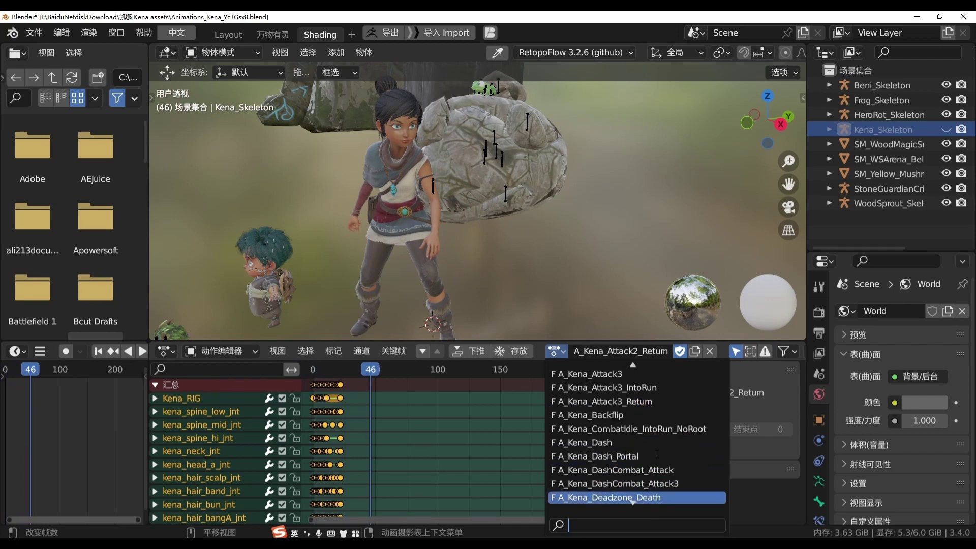
{"action": "scroll", "coordinate": [641, 483], "scroll_direction": "up", "scroll_amount": 3}
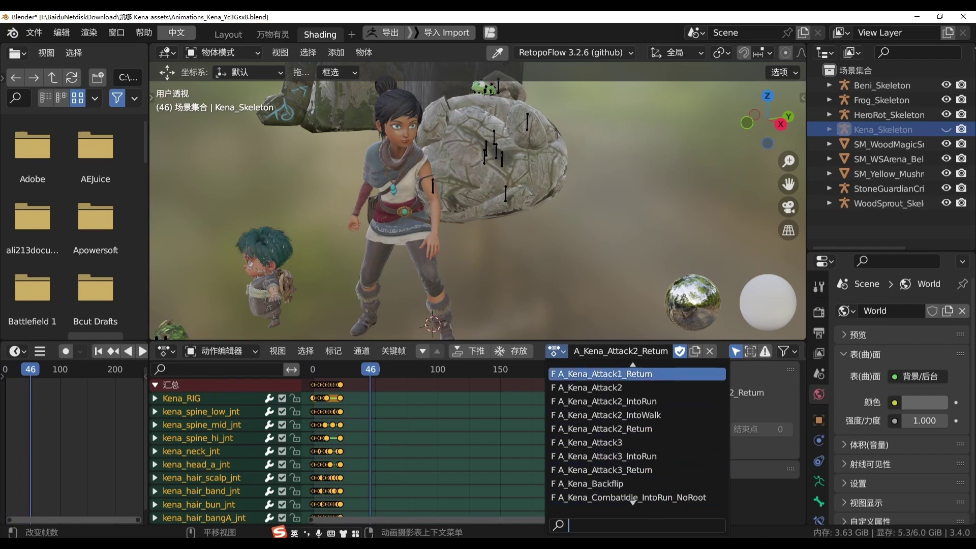
{"action": "scroll", "coordinate": [640, 484], "scroll_direction": "up", "scroll_amount": 3}
{"action": "scroll", "coordinate": [640, 458], "scroll_direction": "up", "scroll_amount": 3}
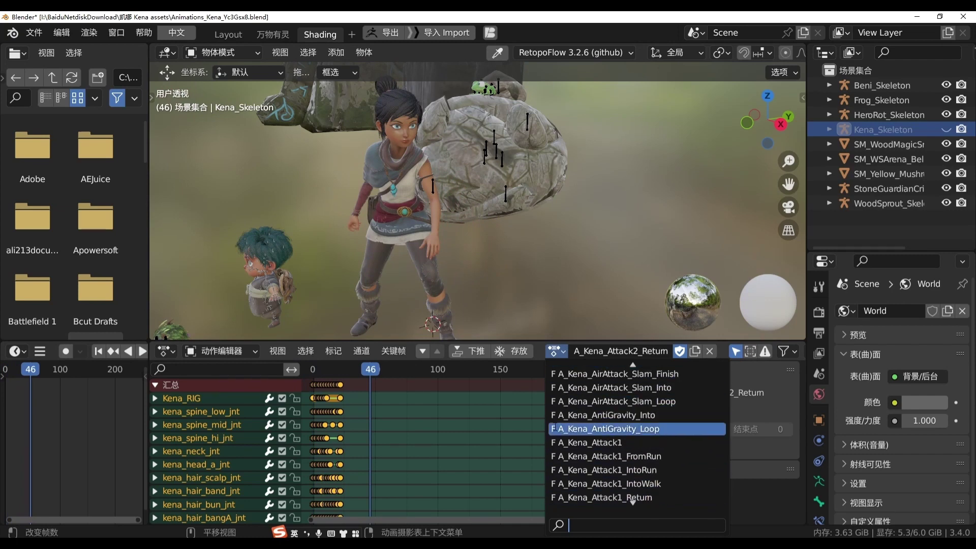
{"action": "left_click", "coordinate": [626, 402]}
Play A_Kena_AirAttack_Slam_Loop from frame 0 and stop it at frame 24.
{"action": "mouse_move", "coordinate": [562, 336]}
{"action": "middle_mouse_down"}
{"action": "mouse_move", "coordinate": [533, 197]}
{"action": "mouse_move", "coordinate": [367, 204]}
{"action": "middle_mouse_up"}
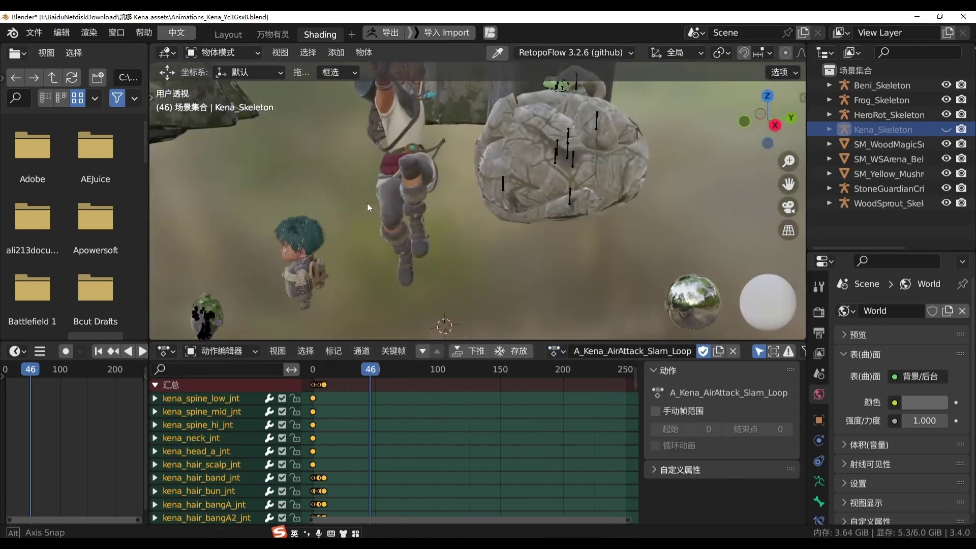
{"action": "key", "text": "space"}
{"action": "key", "text": "space"}
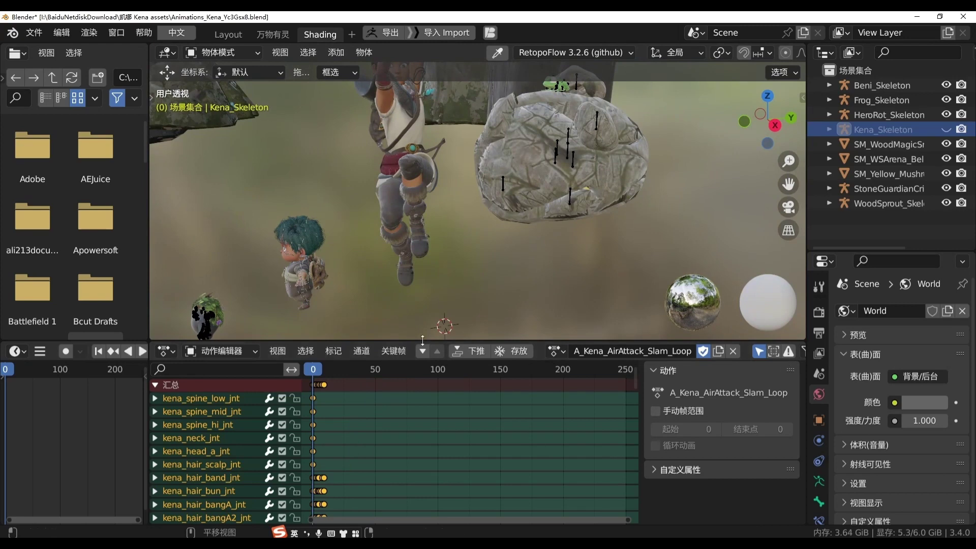
{"action": "scroll", "coordinate": [454, 163], "scroll_direction": "down", "scroll_amount": 1}
{"action": "scroll", "coordinate": [454, 163], "scroll_direction": "down", "scroll_amount": 1}
{"action": "scroll", "coordinate": [460, 162], "scroll_direction": "down", "scroll_amount": 1}
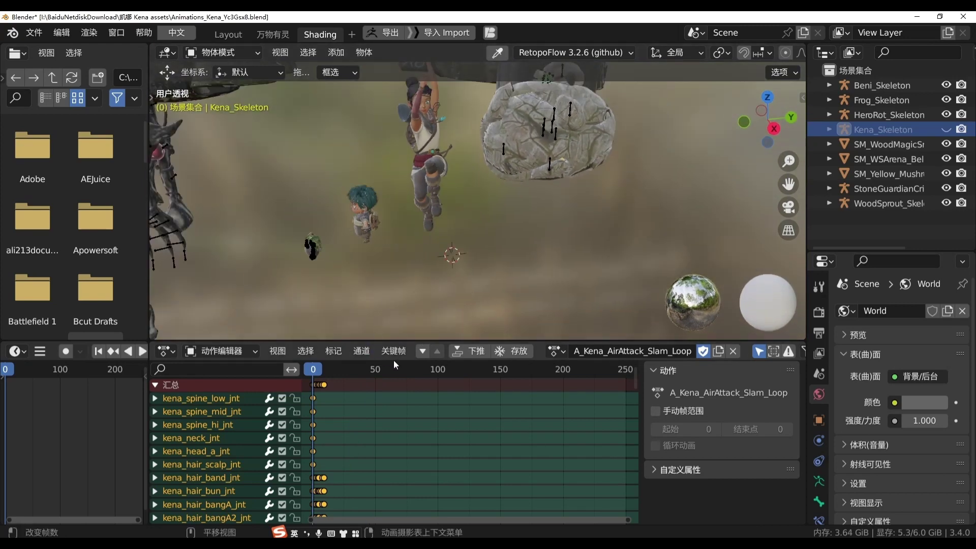
{"action": "left_click", "coordinate": [143, 351]}
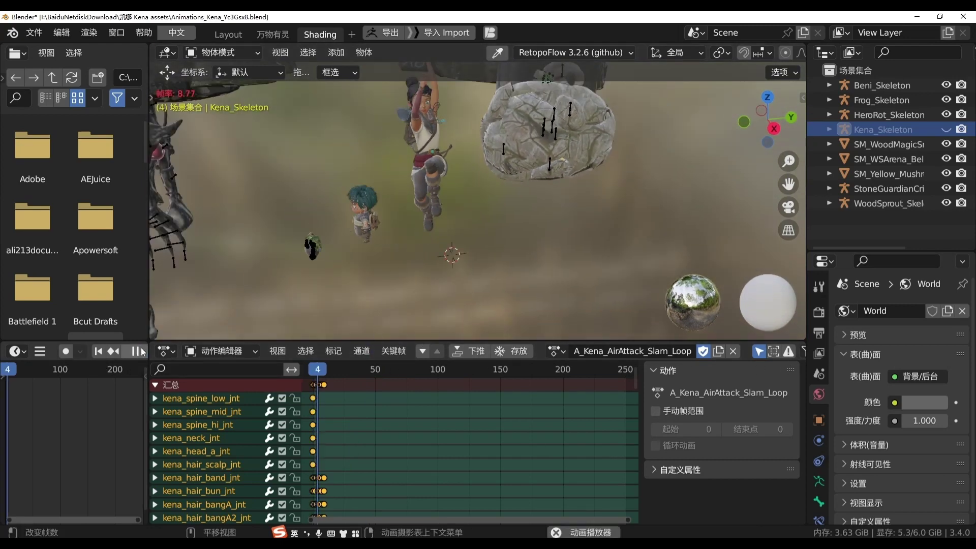
{"action": "left_click", "coordinate": [142, 350]}
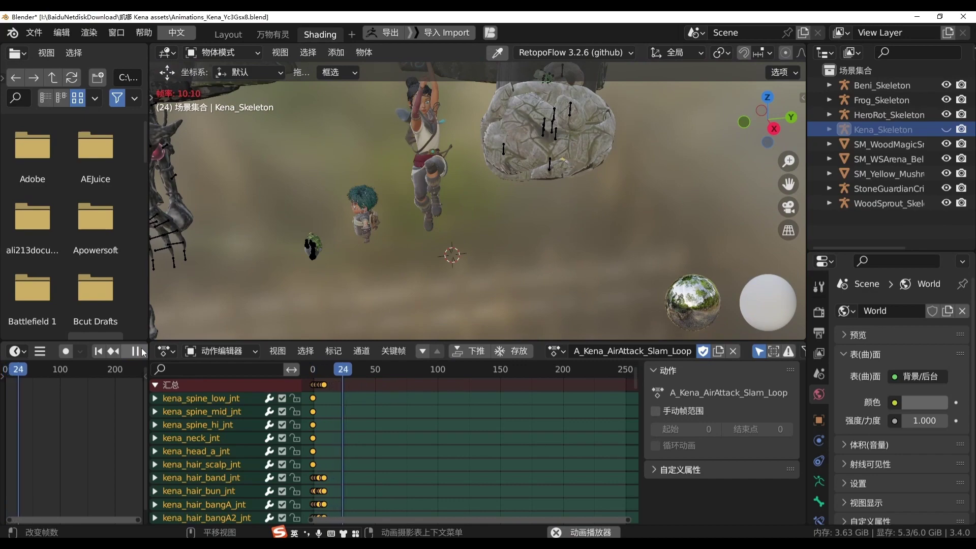
Orbit and zoom to a level front view of the shrine gate, then heighten the lower editor.
{"action": "mouse_move", "coordinate": [332, 206]}
{"action": "middle_mouse_down"}
{"action": "mouse_move", "coordinate": [501, 213]}
{"action": "mouse_move", "coordinate": [359, 207]}
{"action": "middle_mouse_up"}
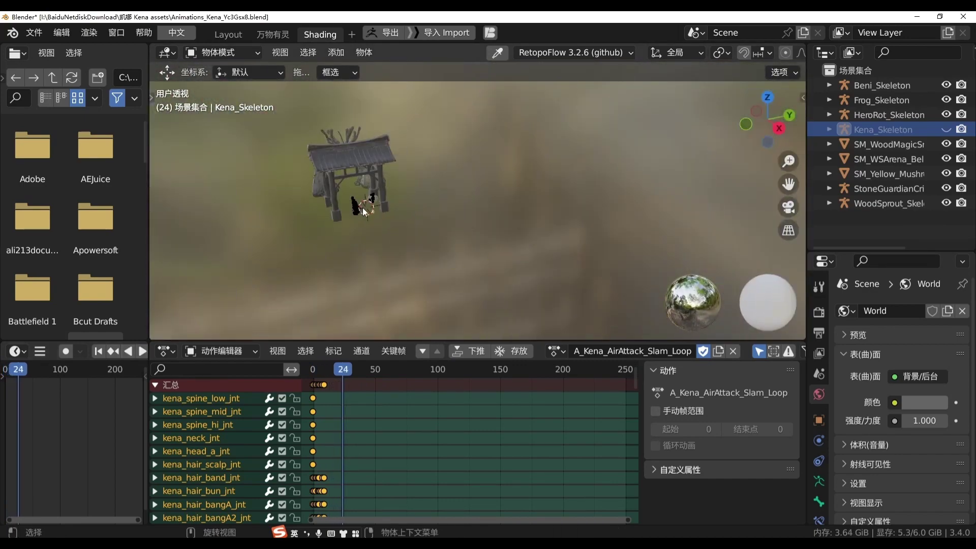
{"action": "scroll", "coordinate": [384, 221], "scroll_direction": "up", "scroll_amount": 3}
{"action": "scroll", "coordinate": [504, 233], "scroll_direction": "up", "scroll_amount": 3}
{"action": "mouse_move", "coordinate": [504, 233]}
{"action": "middle_mouse_down"}
{"action": "mouse_move", "coordinate": [483, 244]}
{"action": "mouse_move", "coordinate": [471, 195]}
{"action": "middle_mouse_up"}
{"action": "scroll", "coordinate": [421, 285], "scroll_direction": "down", "scroll_amount": 4}
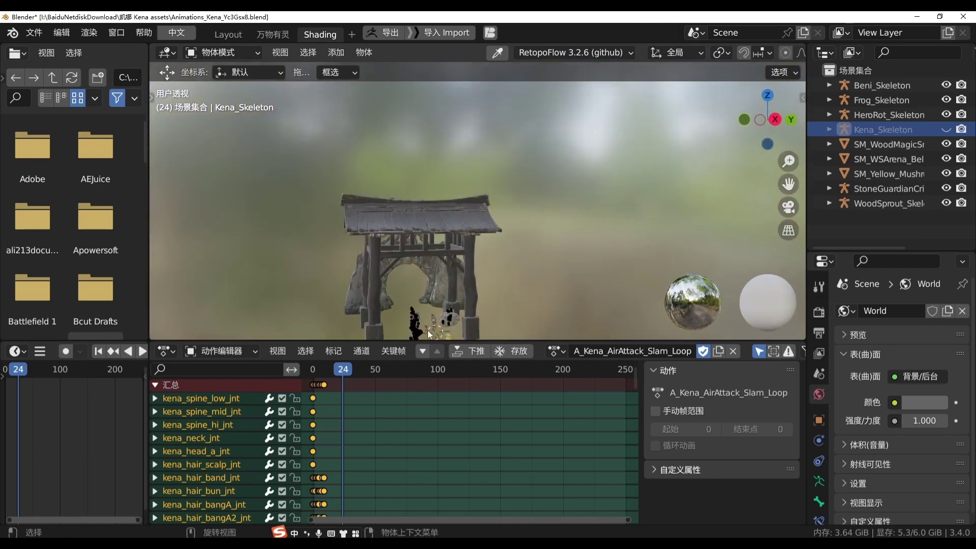
{"action": "left_click_drag", "start_coordinate": [161, 341], "coordinate": [157, 307]}
Change the lower area's editor type from Action Editor to Asset Browser.
{"action": "left_click", "coordinate": [165, 317]}
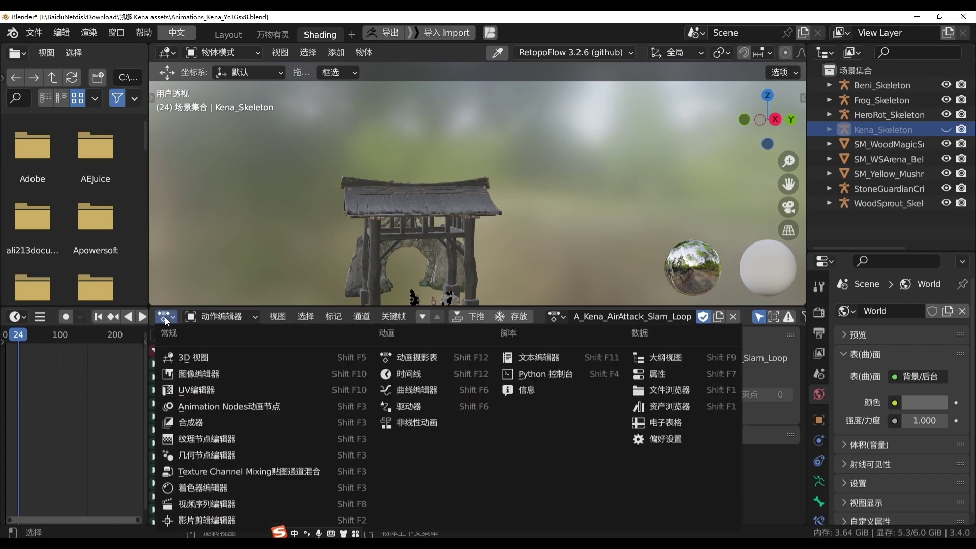
{"action": "left_click", "coordinate": [164, 317]}
{"action": "left_click", "coordinate": [161, 317]}
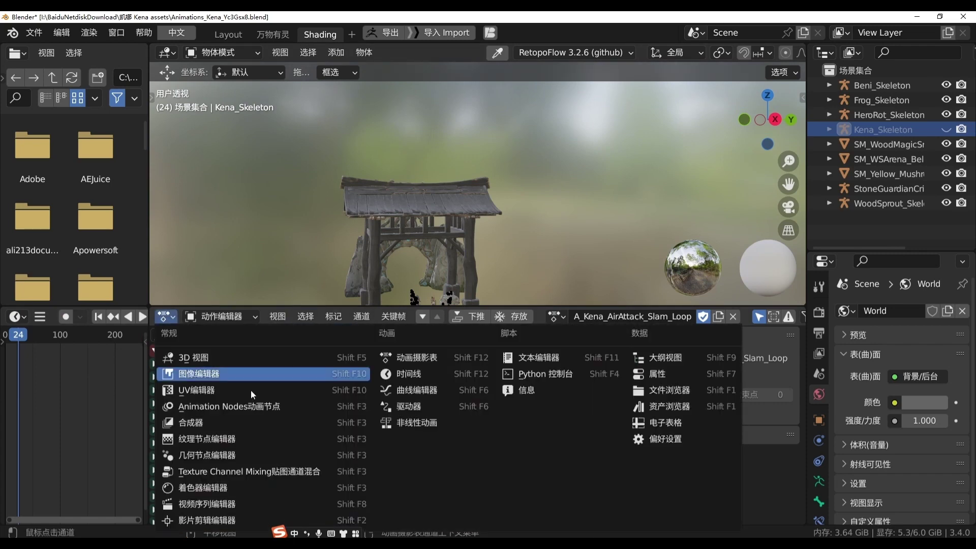
{"action": "left_click", "coordinate": [650, 411]}
Scroll down through the Kena assets library grid of props and characters.
{"action": "scroll", "coordinate": [620, 388], "scroll_direction": "down", "scroll_amount": 3}
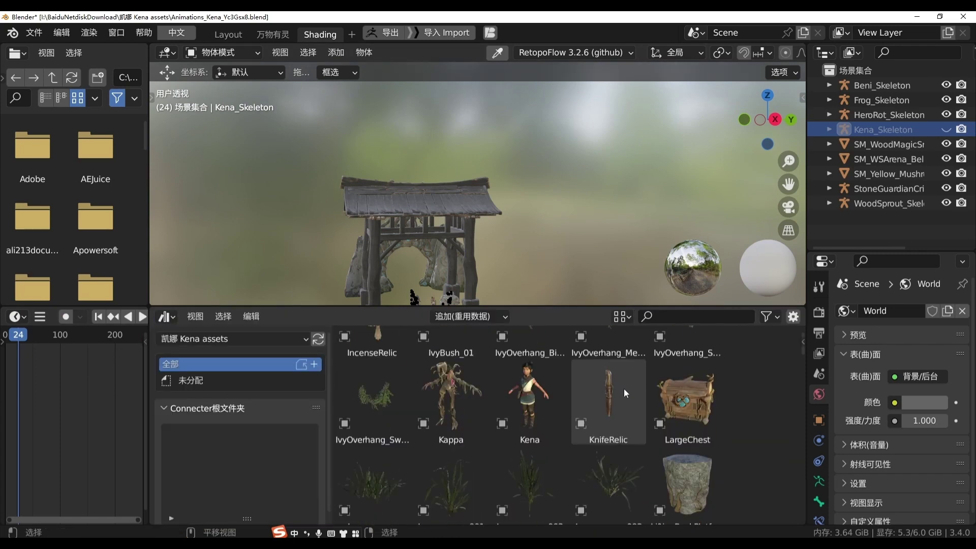
{"action": "scroll", "coordinate": [640, 392], "scroll_direction": "down", "scroll_amount": 5}
{"action": "scroll", "coordinate": [661, 398], "scroll_direction": "down", "scroll_amount": 2}
{"action": "scroll", "coordinate": [800, 356], "scroll_direction": "down", "scroll_amount": 5}
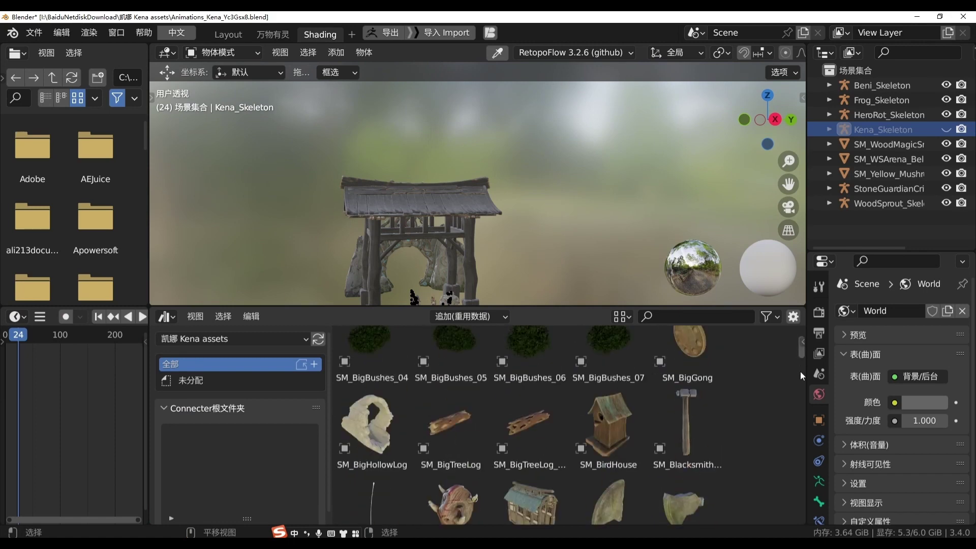
{"action": "scroll", "coordinate": [800, 372], "scroll_direction": "down", "scroll_amount": 5}
{"action": "scroll", "coordinate": [801, 379], "scroll_direction": "down", "scroll_amount": 5}
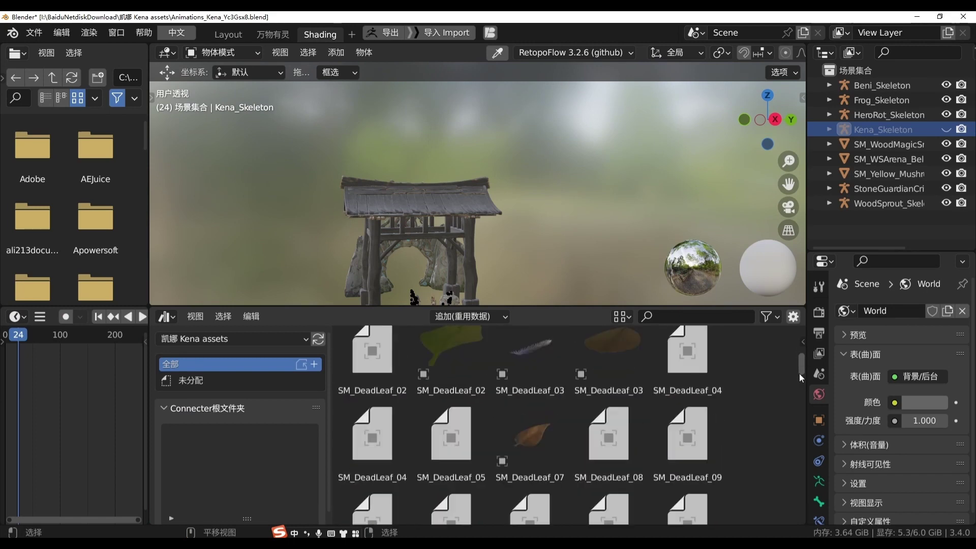
{"action": "scroll", "coordinate": [799, 374], "scroll_direction": "down", "scroll_amount": 2}
{"action": "scroll", "coordinate": [793, 384], "scroll_direction": "down", "scroll_amount": 5}
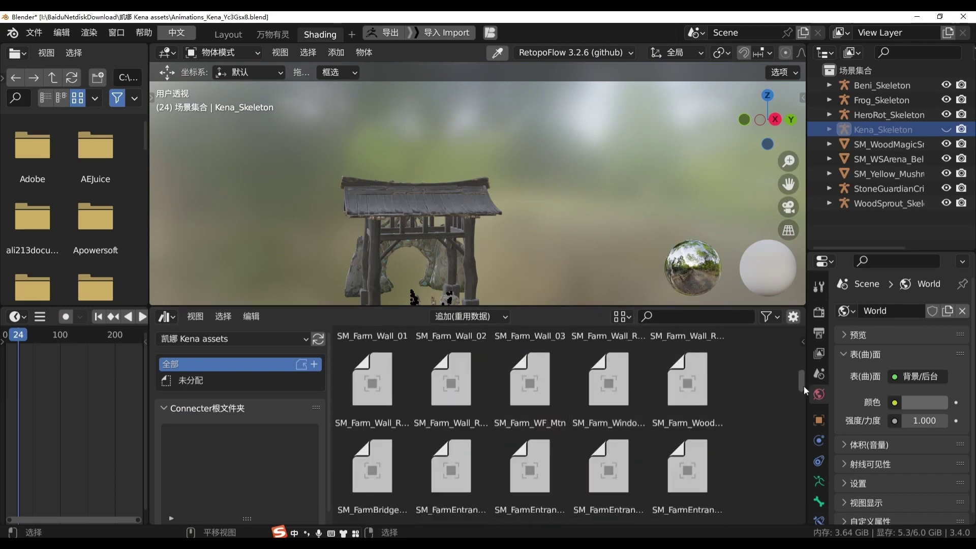
{"action": "scroll", "coordinate": [802, 437], "scroll_direction": "down", "scroll_amount": 2}
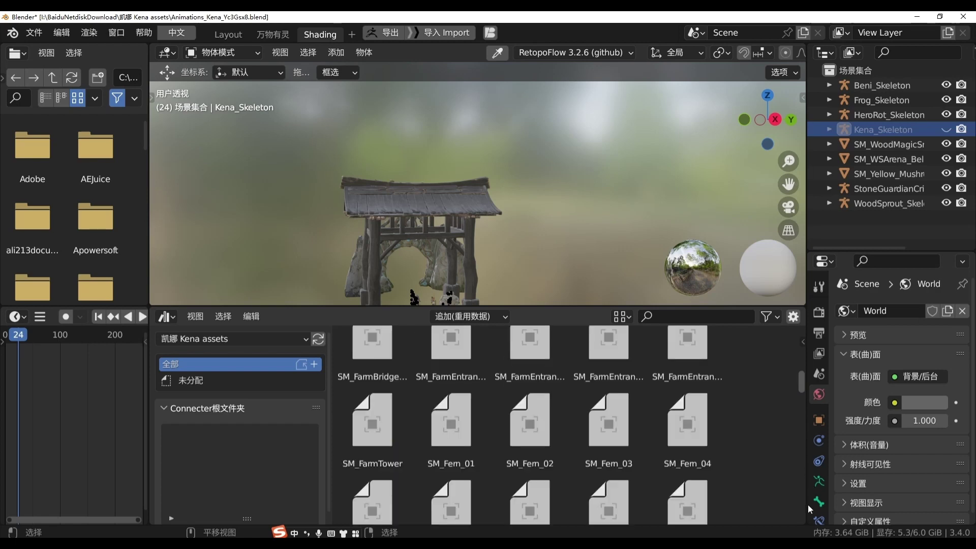
{"action": "scroll", "coordinate": [807, 504], "scroll_direction": "down", "scroll_amount": 10}
{"action": "scroll", "coordinate": [807, 495], "scroll_direction": "down", "scroll_amount": 5}
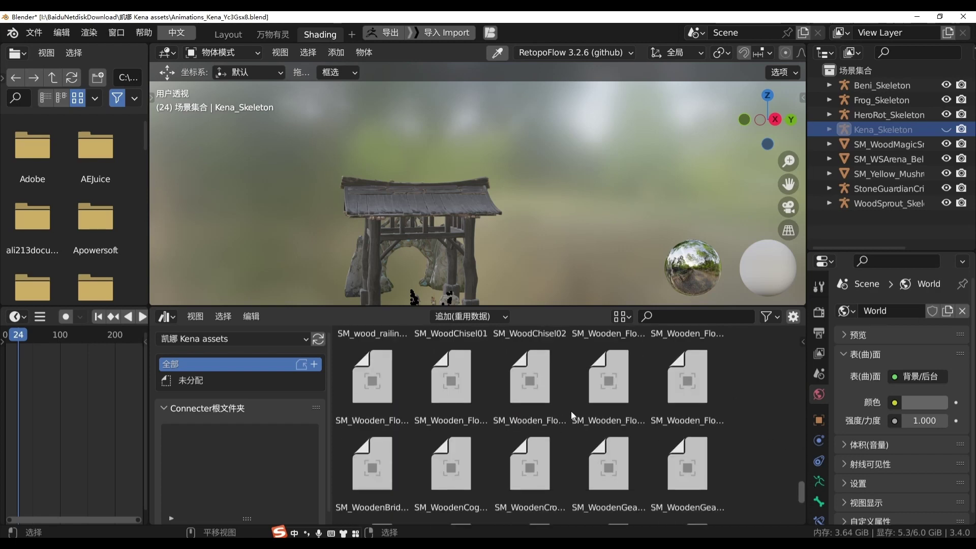
{"action": "scroll", "coordinate": [570, 412], "scroll_direction": "up", "scroll_amount": 10}
{"action": "scroll", "coordinate": [561, 432], "scroll_direction": "down", "scroll_amount": 10}
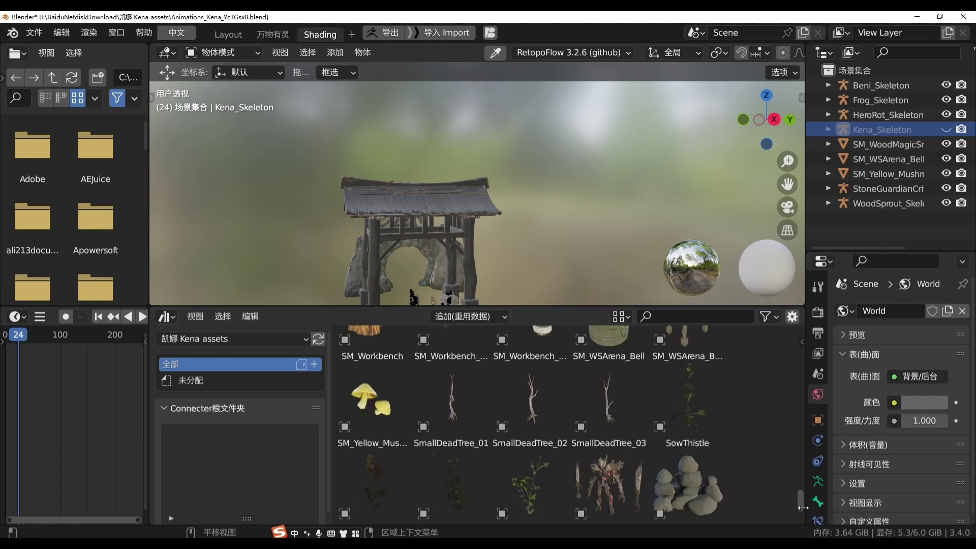
{"action": "scroll", "coordinate": [801, 505], "scroll_direction": "down", "scroll_amount": 5}
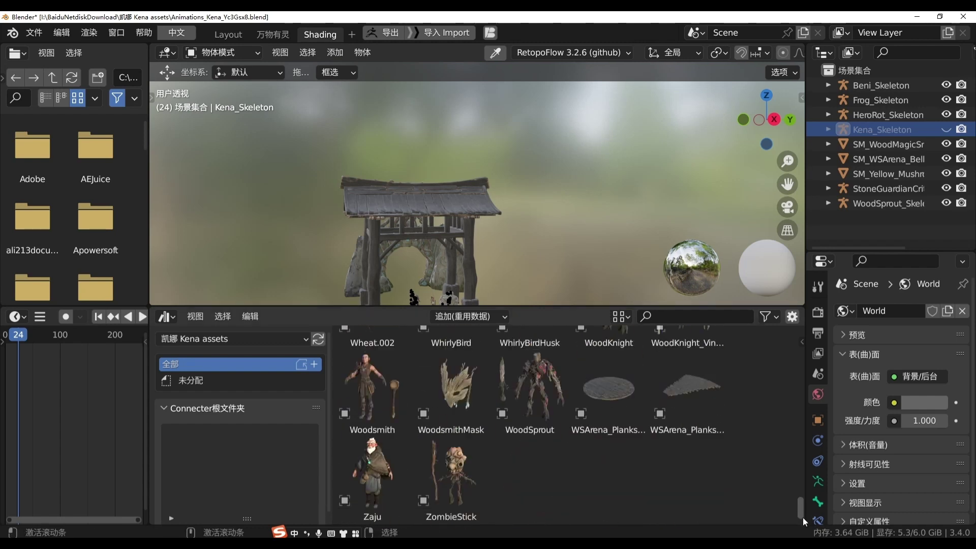
{"action": "scroll", "coordinate": [804, 518], "scroll_direction": "up", "scroll_amount": 5}
{"action": "scroll", "coordinate": [804, 511], "scroll_direction": "down", "scroll_amount": 2}
{"action": "scroll", "coordinate": [804, 513], "scroll_direction": "down", "scroll_amount": 5}
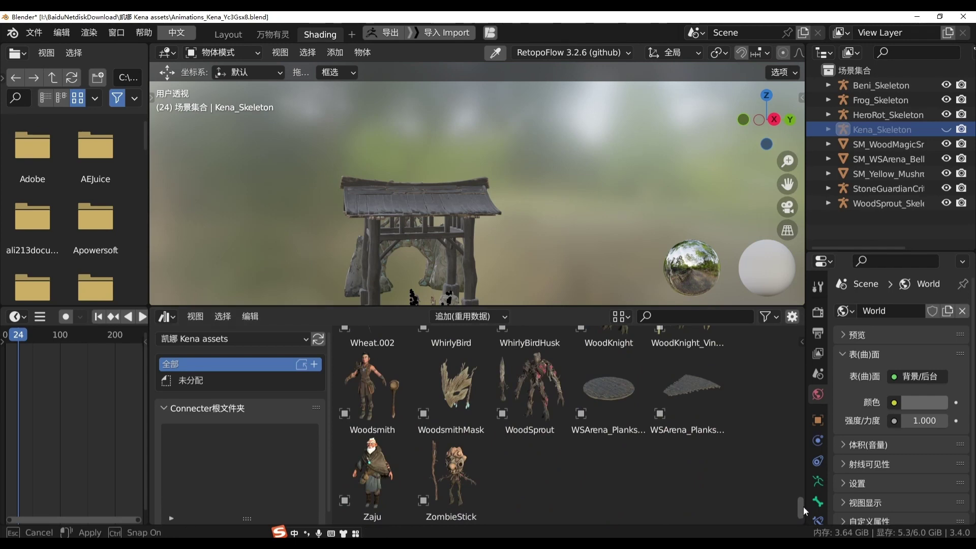
Widen the right-hand panels slightly and scroll back up the Kena assets grid.
{"action": "left_click_drag", "start_coordinate": [803, 515], "coordinate": [804, 503]}
{"action": "scroll", "coordinate": [805, 502], "scroll_direction": "up", "scroll_amount": 2}
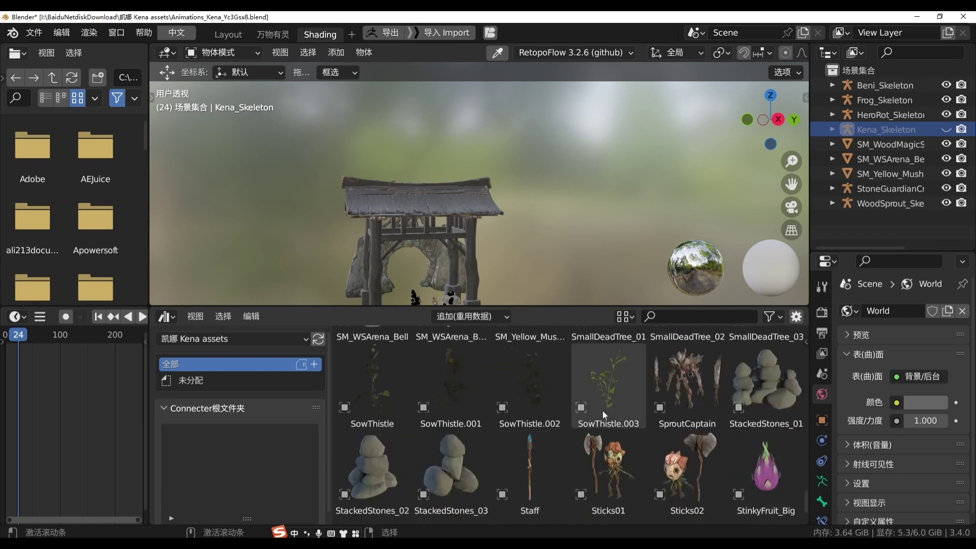
{"action": "scroll", "coordinate": [605, 414], "scroll_direction": "down", "scroll_amount": 3}
{"action": "scroll", "coordinate": [626, 430], "scroll_direction": "up", "scroll_amount": 3}
{"action": "scroll", "coordinate": [646, 441], "scroll_direction": "up", "scroll_amount": 3}
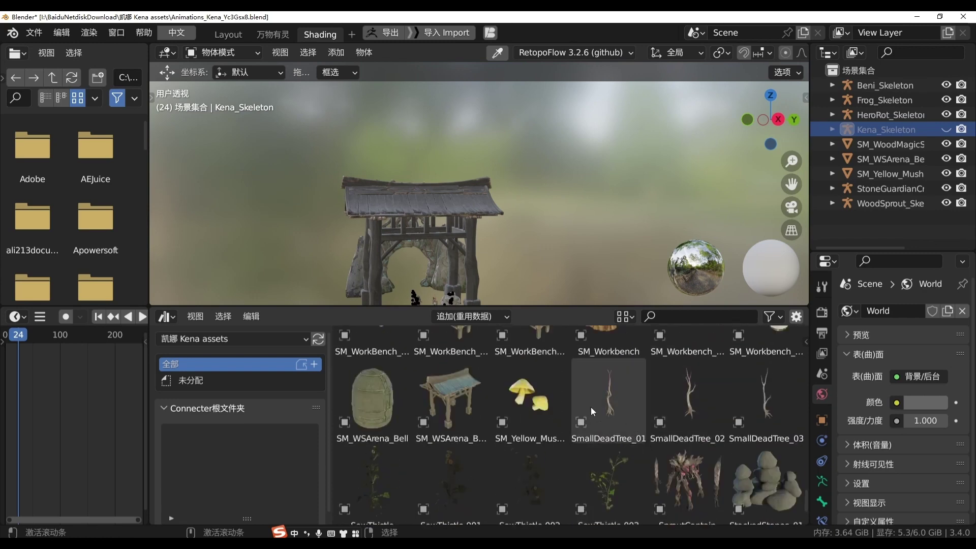
{"action": "scroll", "coordinate": [560, 402], "scroll_direction": "down", "scroll_amount": 3}
{"action": "scroll", "coordinate": [724, 417], "scroll_direction": "up", "scroll_amount": 4}
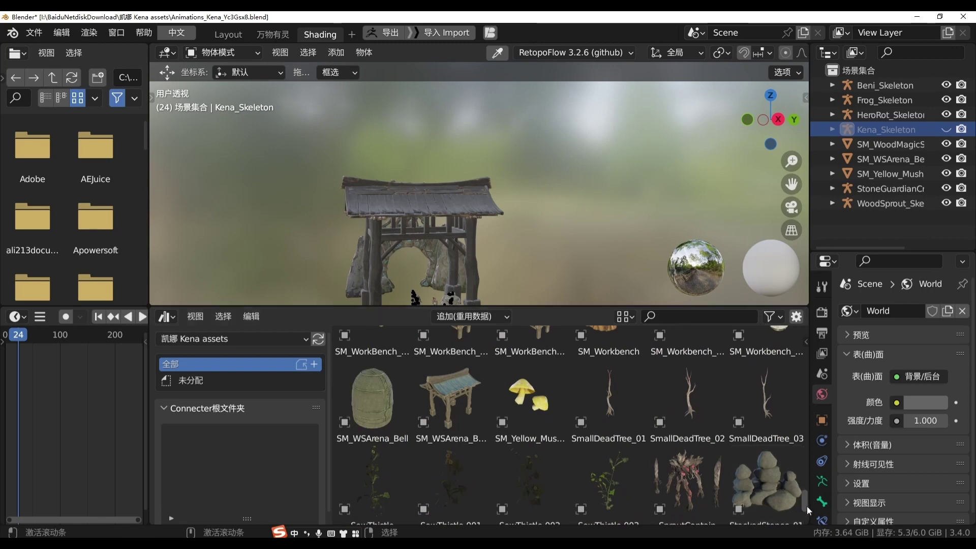
{"action": "left_click_drag", "start_coordinate": [807, 506], "coordinate": [805, 493]}
{"action": "scroll", "coordinate": [624, 441], "scroll_direction": "up", "scroll_amount": 4}
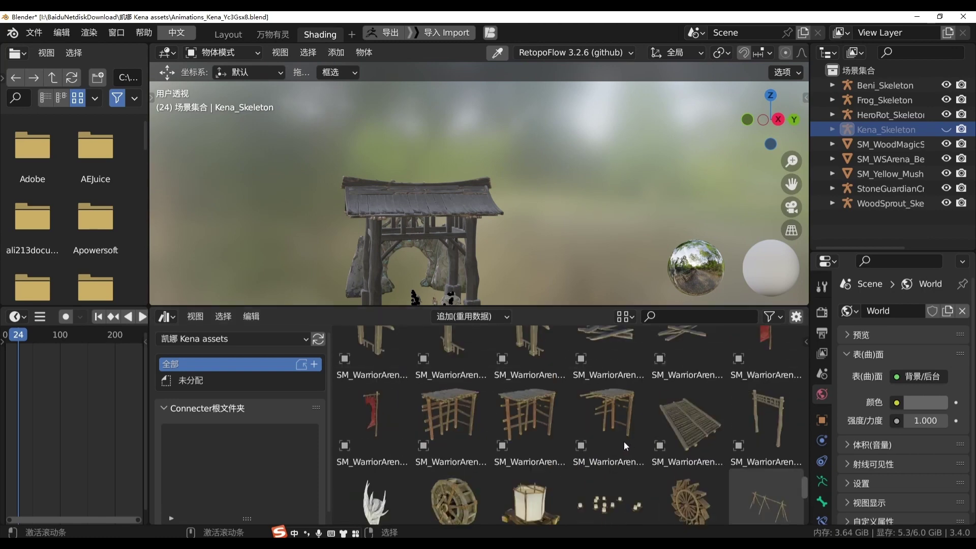
{"action": "scroll", "coordinate": [678, 445], "scroll_direction": "up", "scroll_amount": 10}
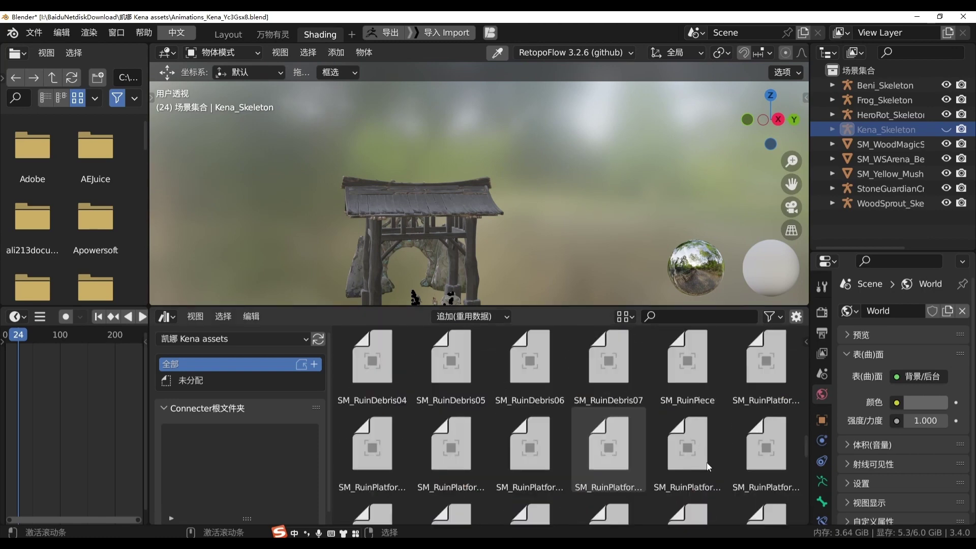